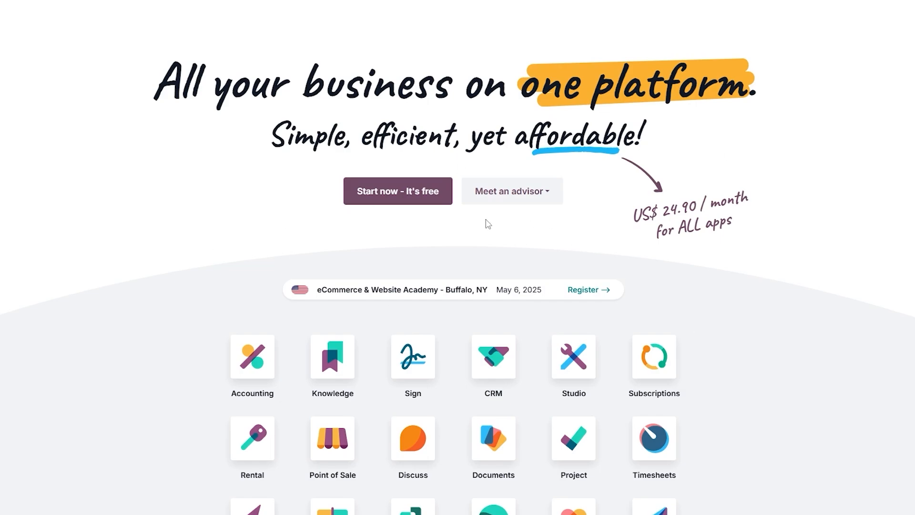
Step: Open the Website app from Odoo's app overview and start its free version
scroll(493, 238, "down", 5)
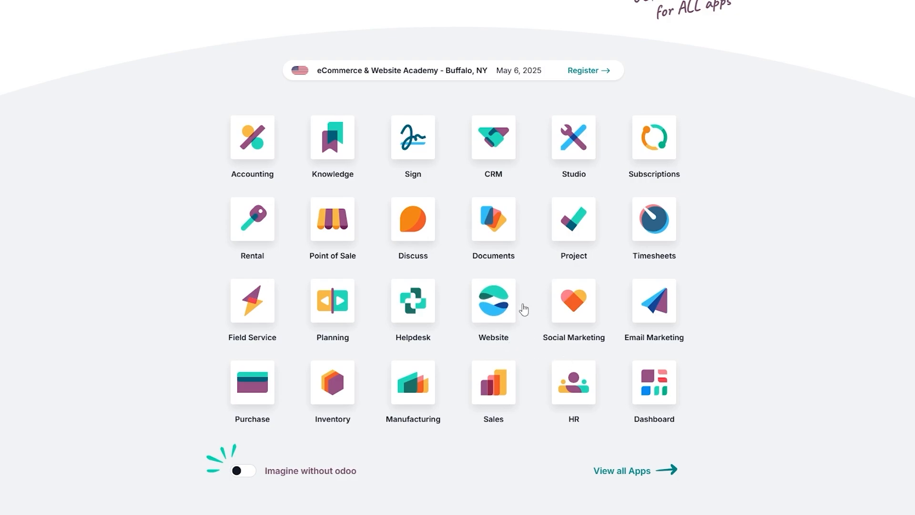
scroll(523, 309, "down", 3)
scroll(544, 317, "up", 3)
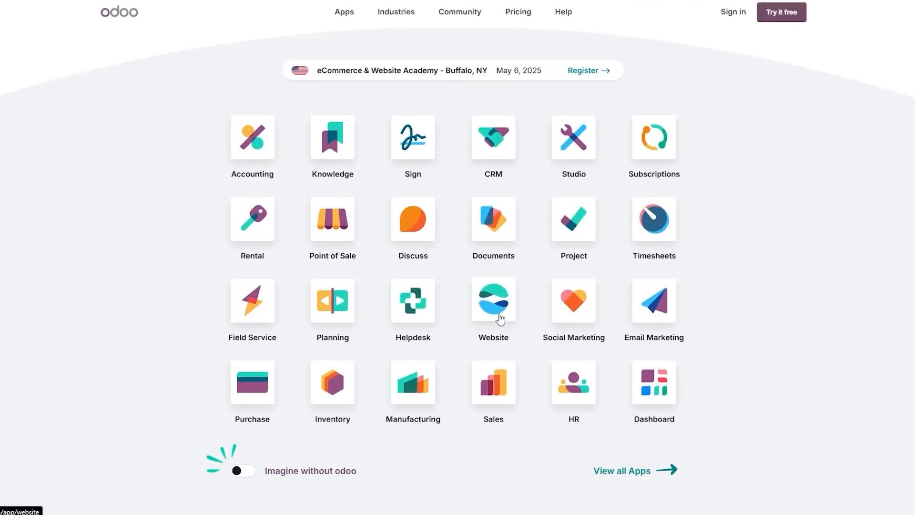
left_click(500, 318)
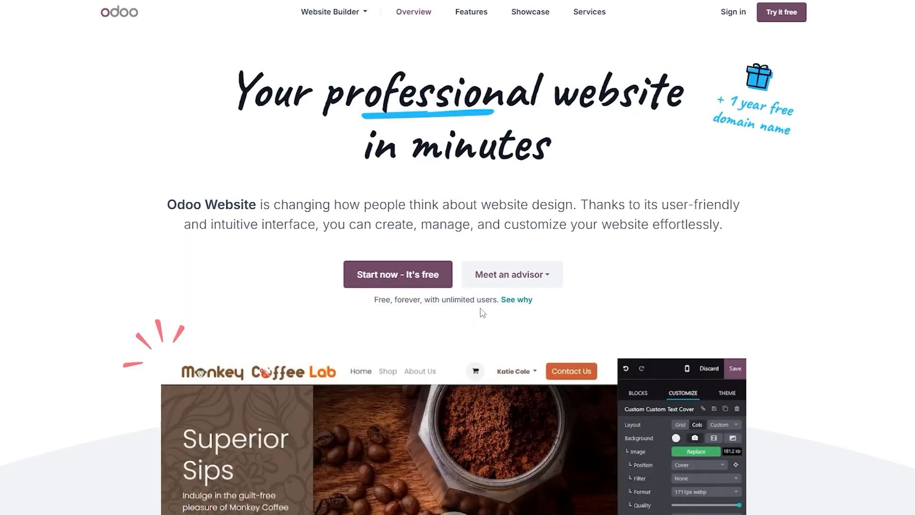
left_click(409, 277)
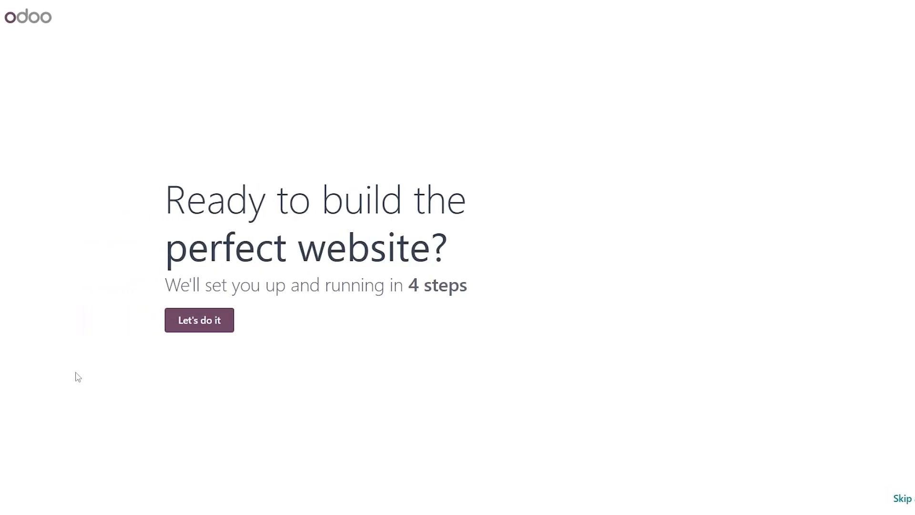
Step: Begin the website setup, request an online store for a clothing store business, and choose its main objective
left_click_drag(184, 198, 421, 247)
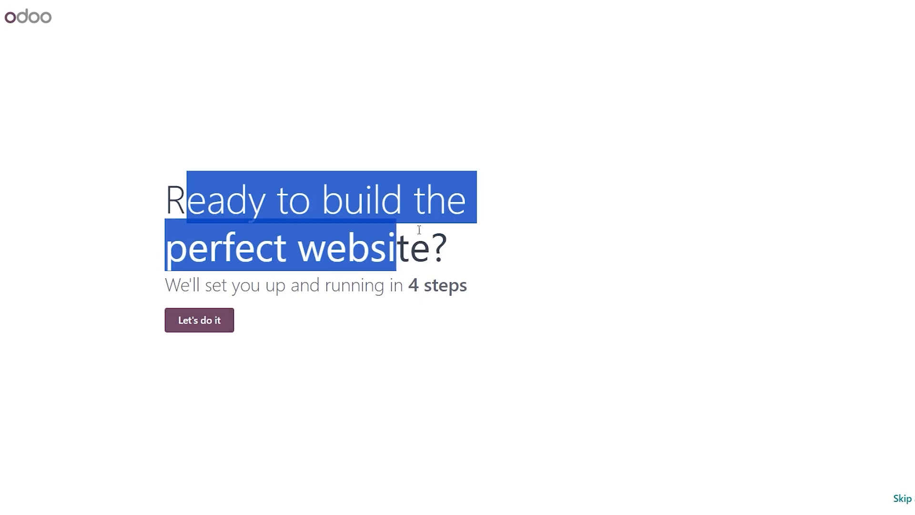
left_click(358, 279)
left_click(221, 323)
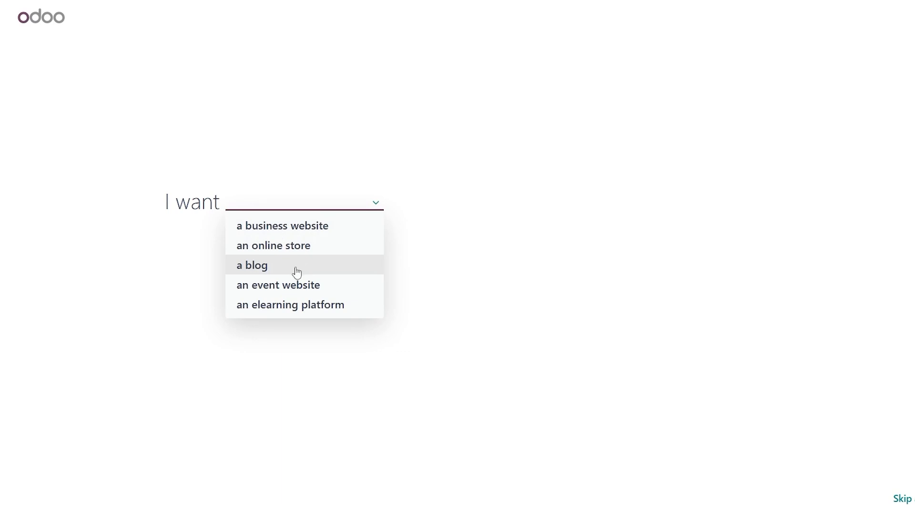
left_click(324, 247)
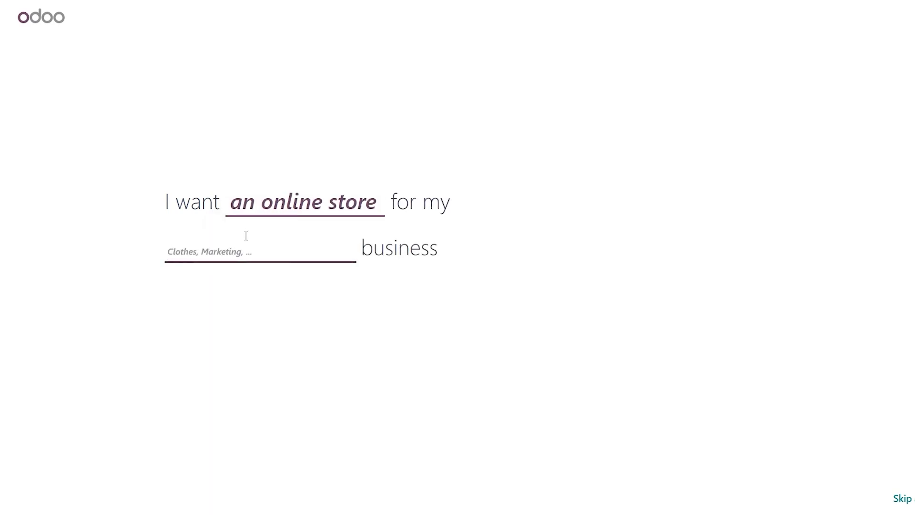
type("cloth")
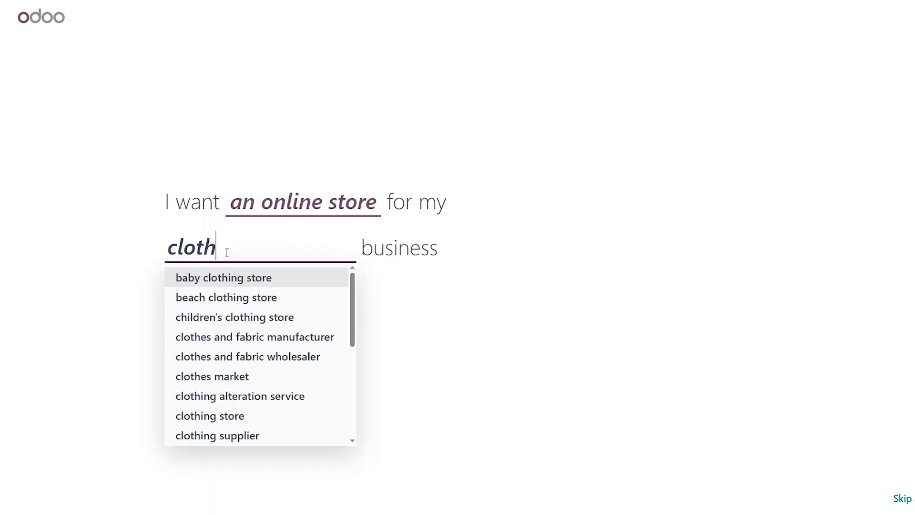
left_click(212, 415)
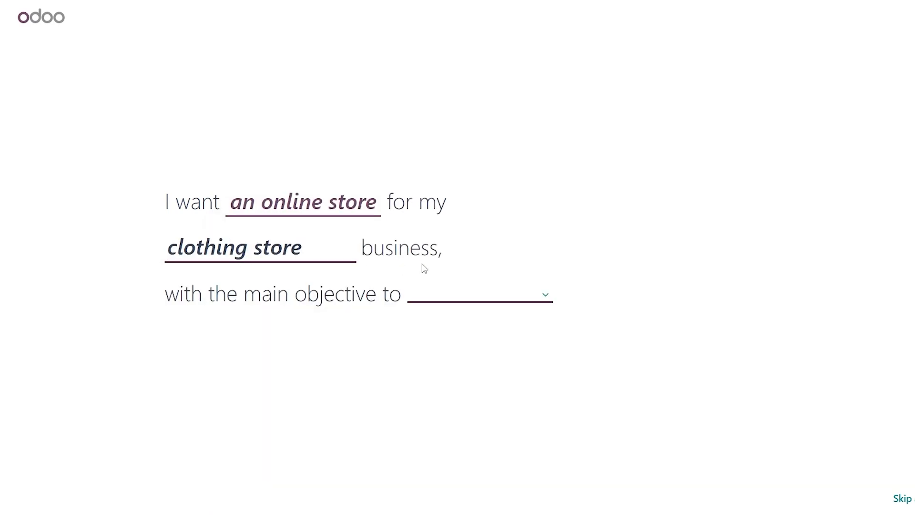
left_click(476, 301)
left_click(470, 362)
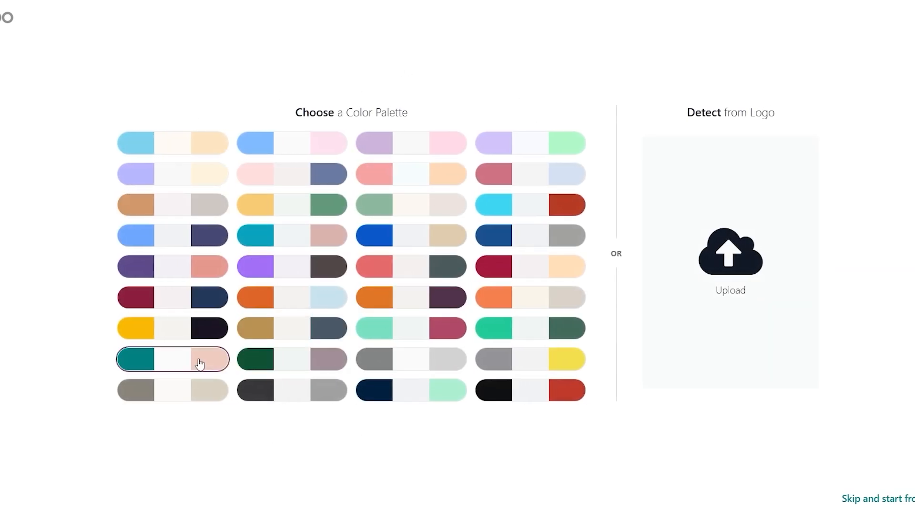
Step: Choose the dark-grey and grey color palette, and build the website with the About Us and Privacy Policy pages added
left_click(338, 395)
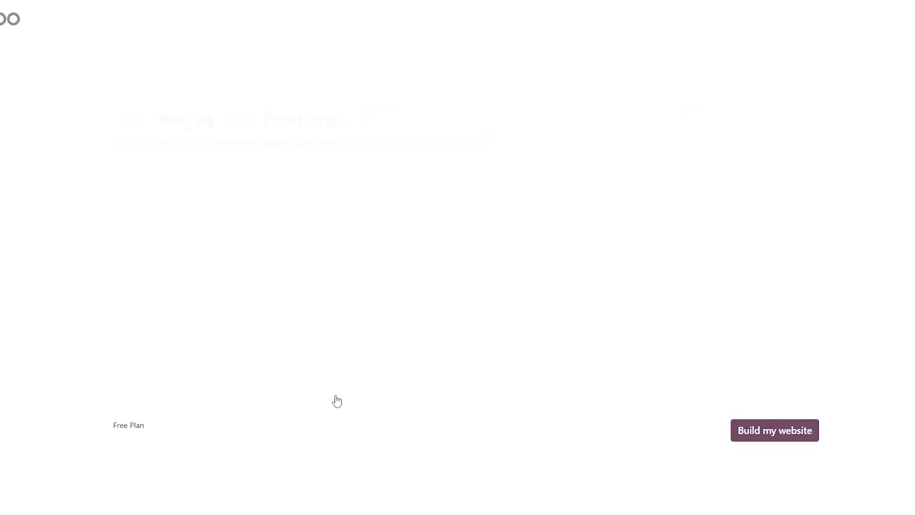
left_click_drag(117, 119, 342, 116)
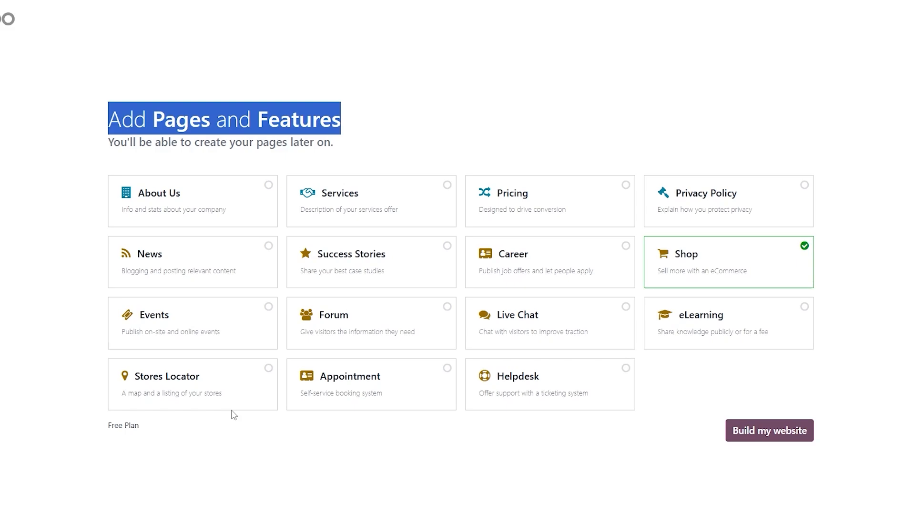
left_click(233, 205)
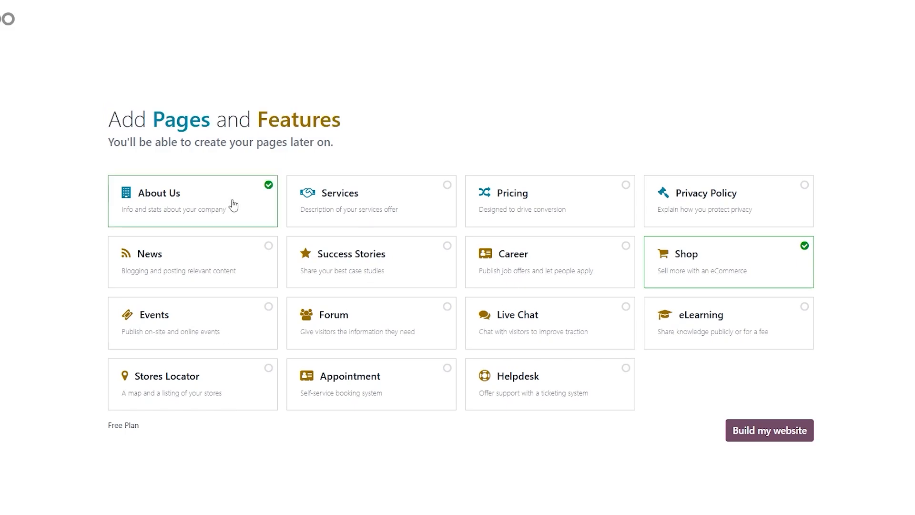
left_click(444, 196)
left_click(444, 196)
left_click(749, 193)
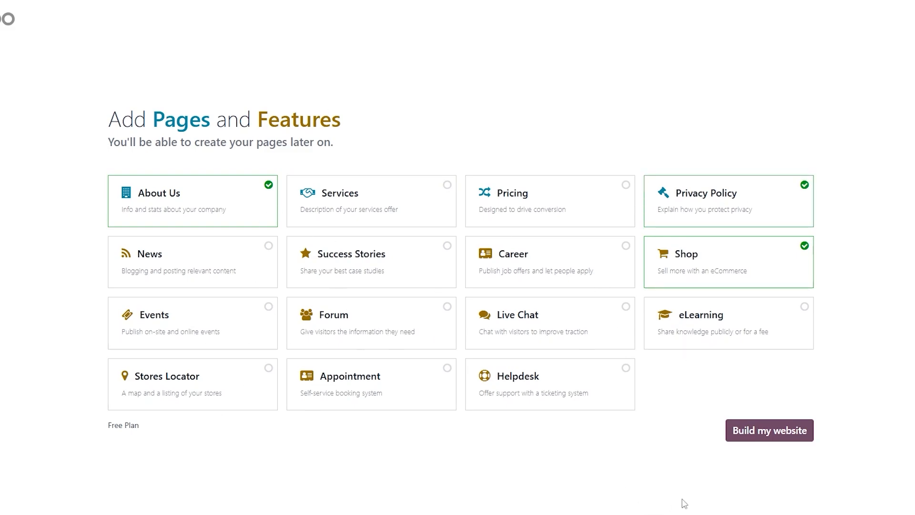
left_click(773, 431)
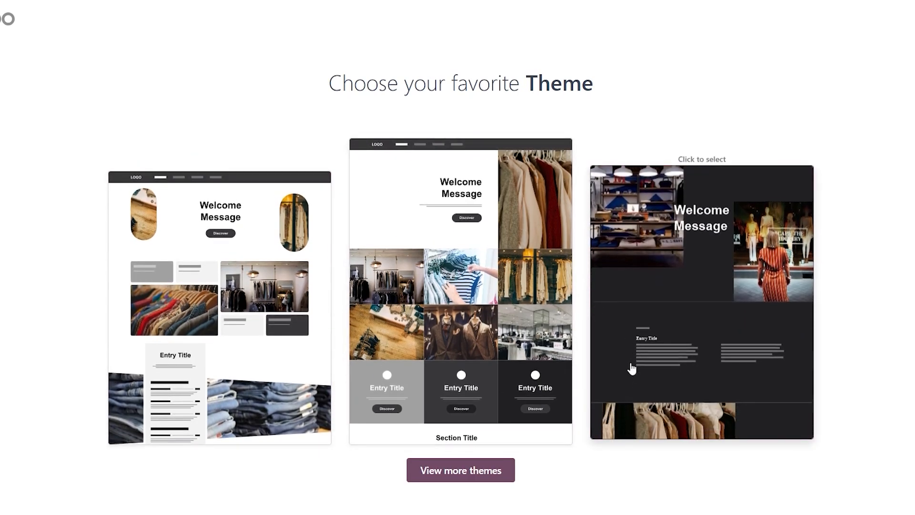
Step: Show more themes and select the dark clothing theme with a coffee cup between its two entry lists
left_click(438, 475)
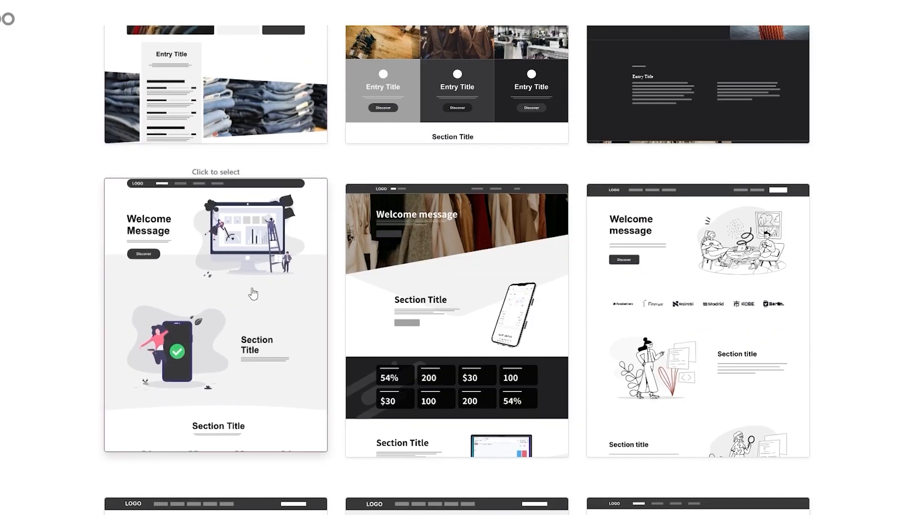
scroll(705, 328, "down", 8)
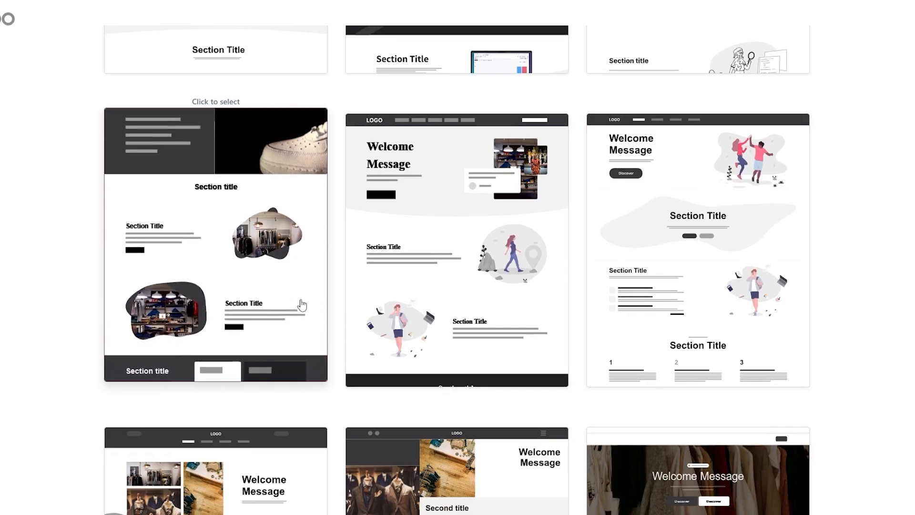
scroll(302, 304, "down", 10)
scroll(303, 301, "up", 3)
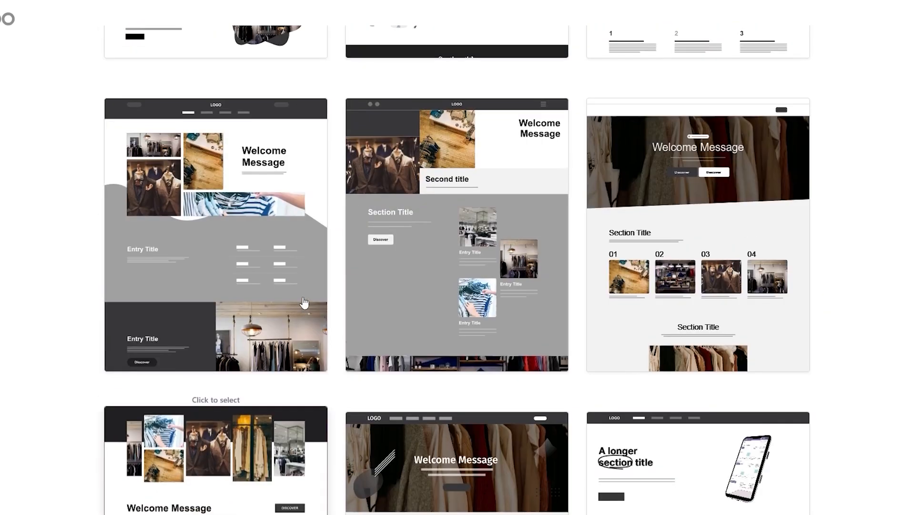
scroll(376, 301, "down", 14)
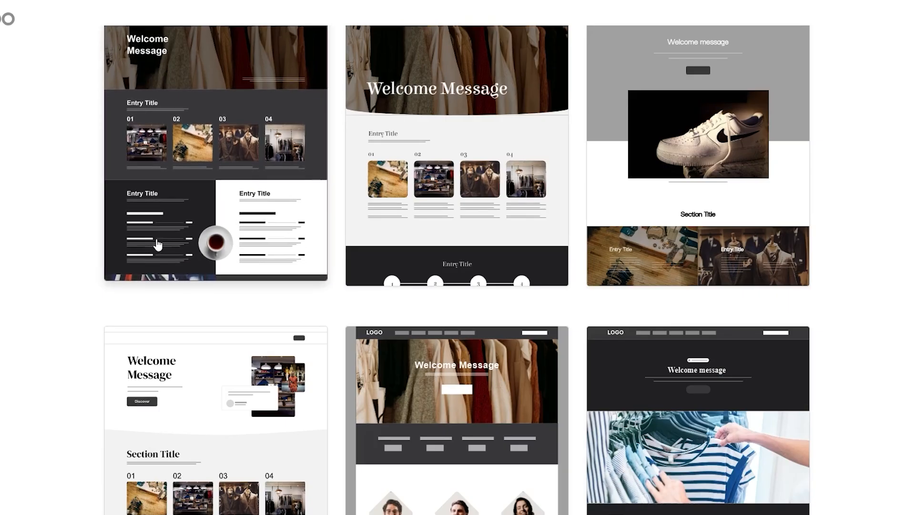
left_click(156, 245)
Step: Review the generated home page from its header banner to the footer, and check the Shop page
left_click_drag(36, 107, 245, 120)
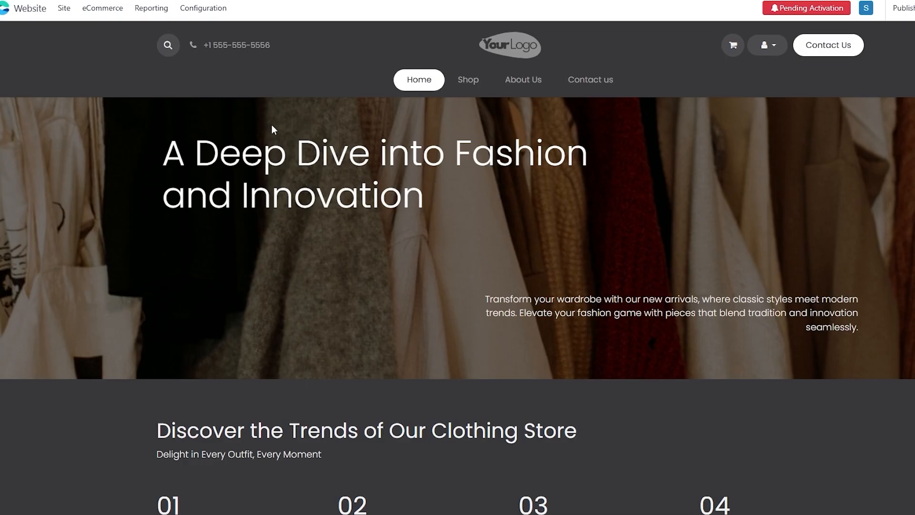
scroll(272, 126, "down", 20)
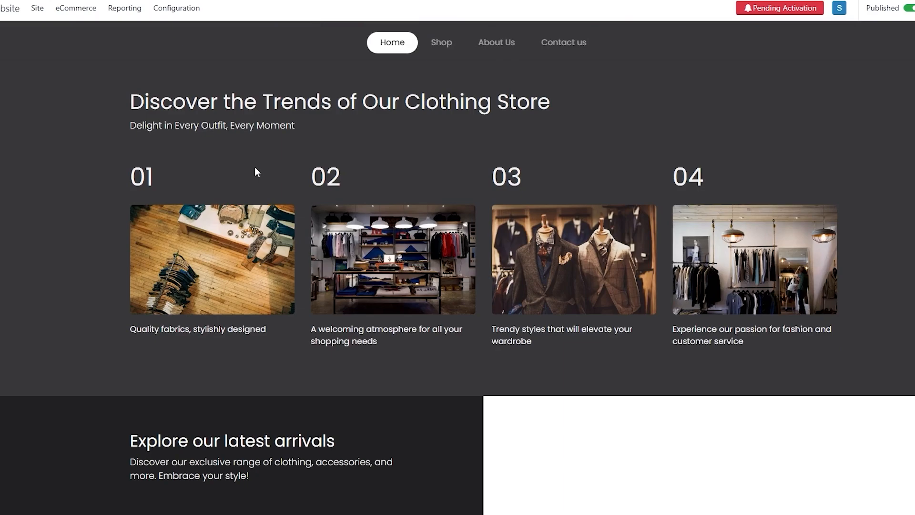
scroll(777, 338, "up", 10)
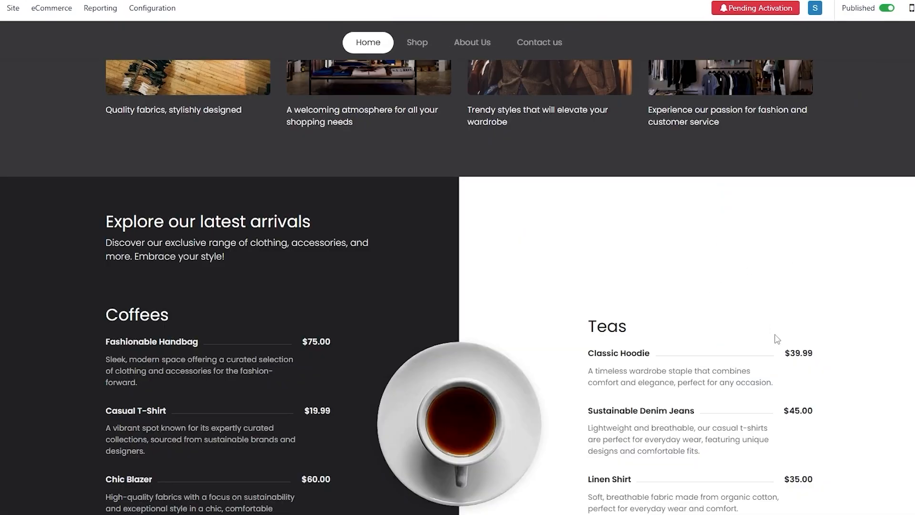
scroll(227, 308, "up", 10)
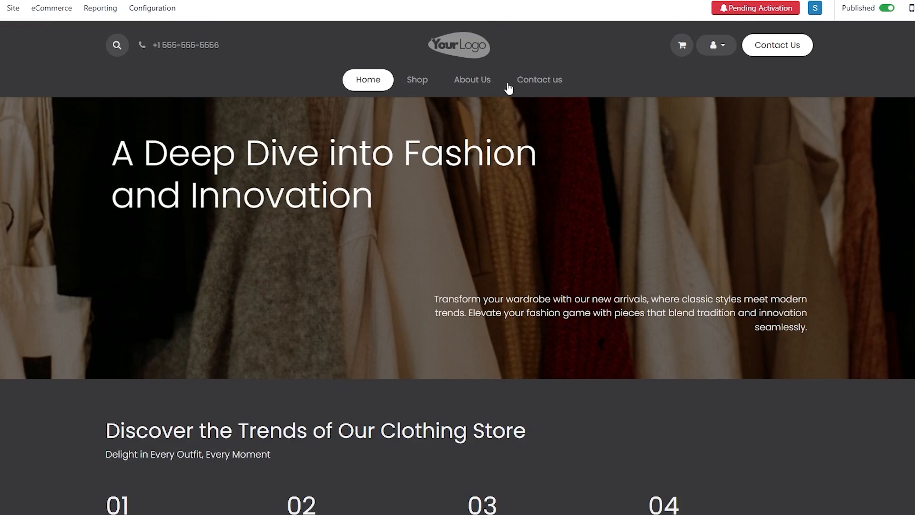
left_click(425, 86)
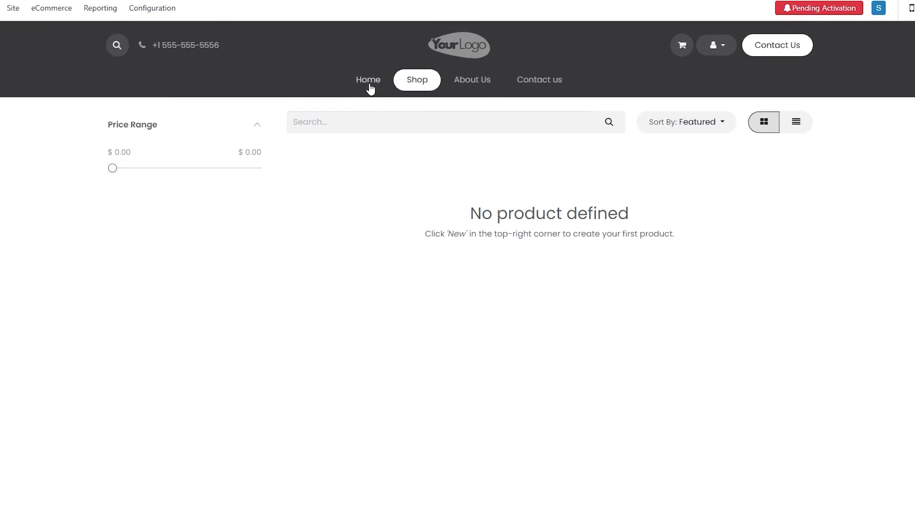
left_click(369, 82)
scroll(424, 234, "down", 15)
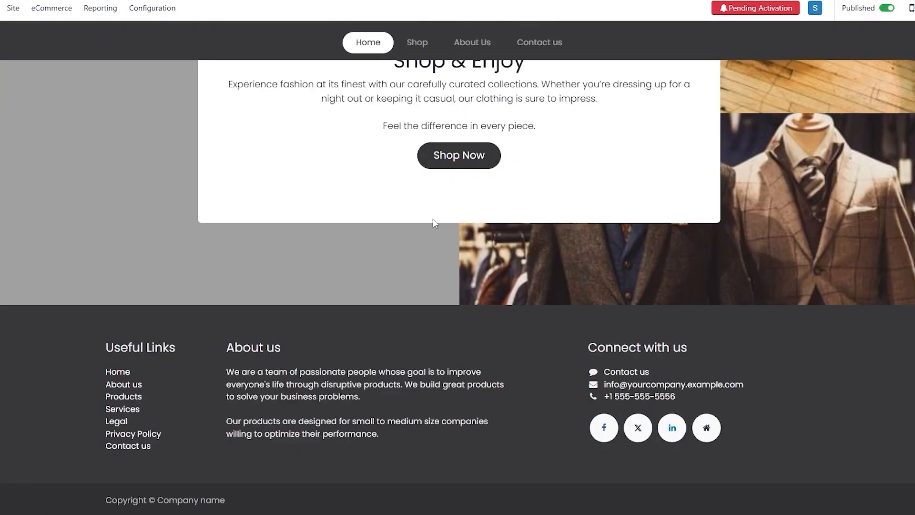
scroll(431, 223, "up", 15)
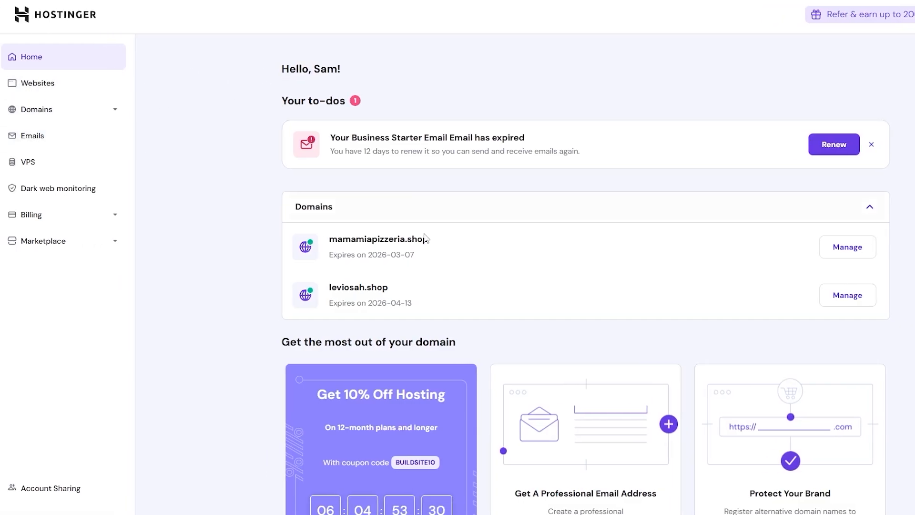
left_click_drag(37, 21, 251, 21)
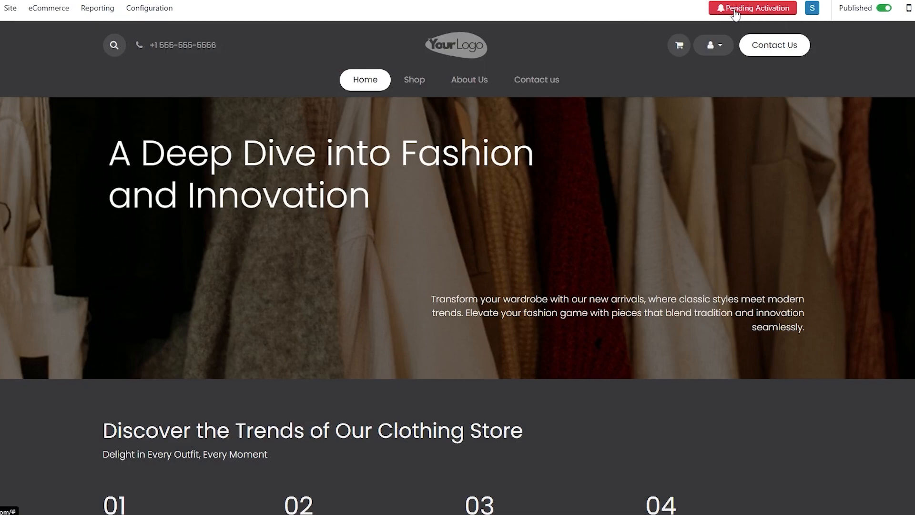
Step: Open the website's domain name configuration and resend the database activation email
left_click(6, 9)
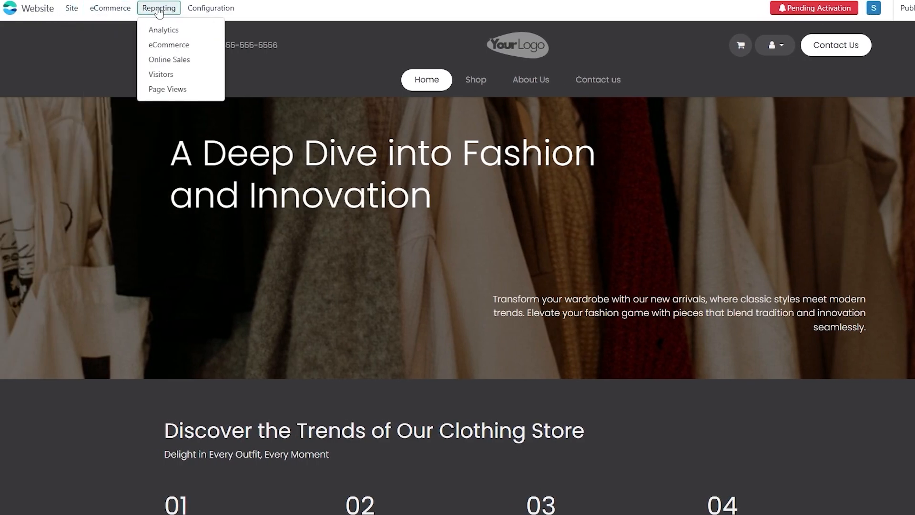
mouse_move(210, 10)
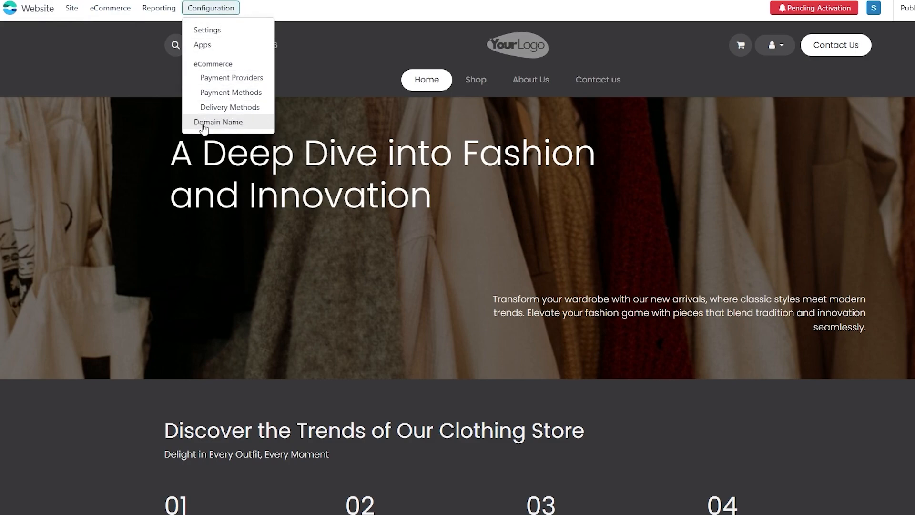
left_click(218, 122)
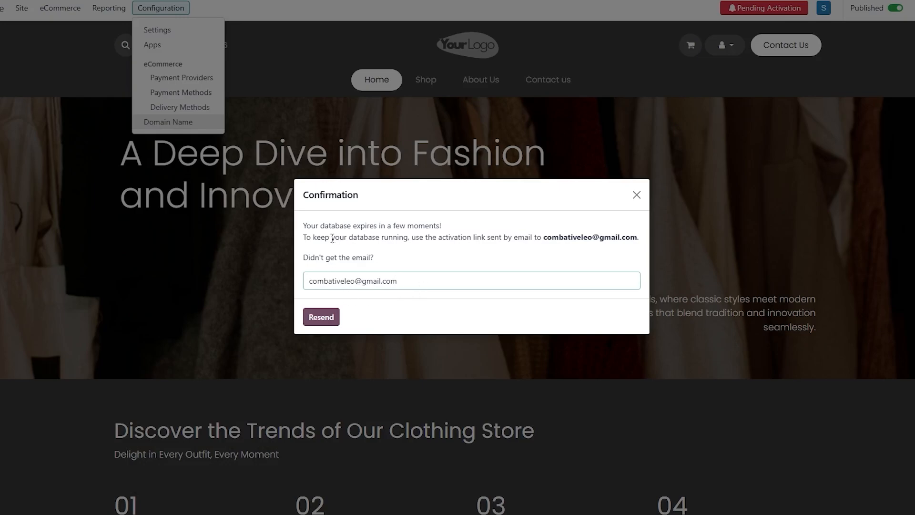
left_click_drag(307, 226, 453, 229)
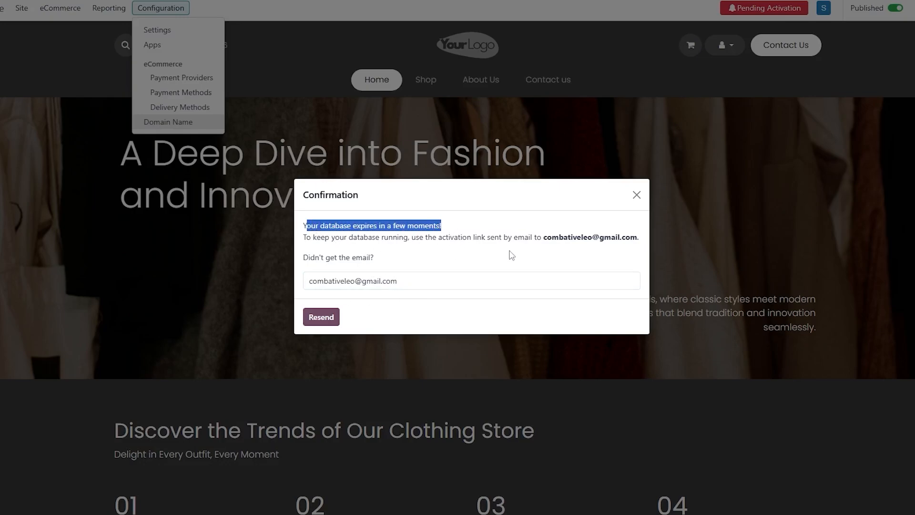
left_click(323, 318)
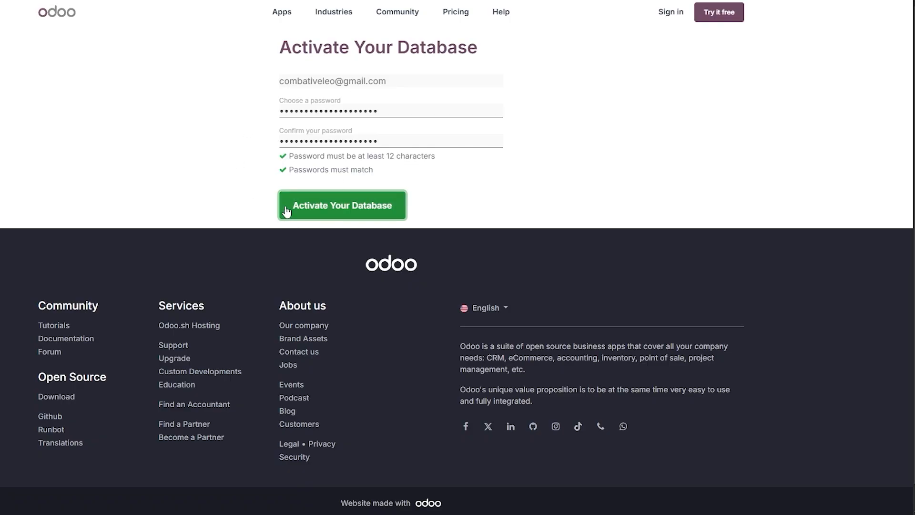
Step: Activate the database and skip inviting colleagues
left_click(286, 211)
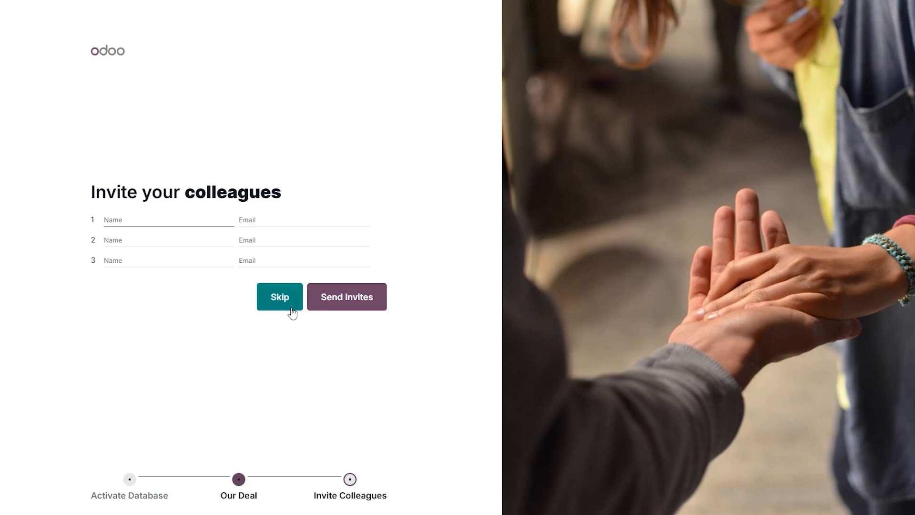
left_click_drag(142, 193, 266, 249)
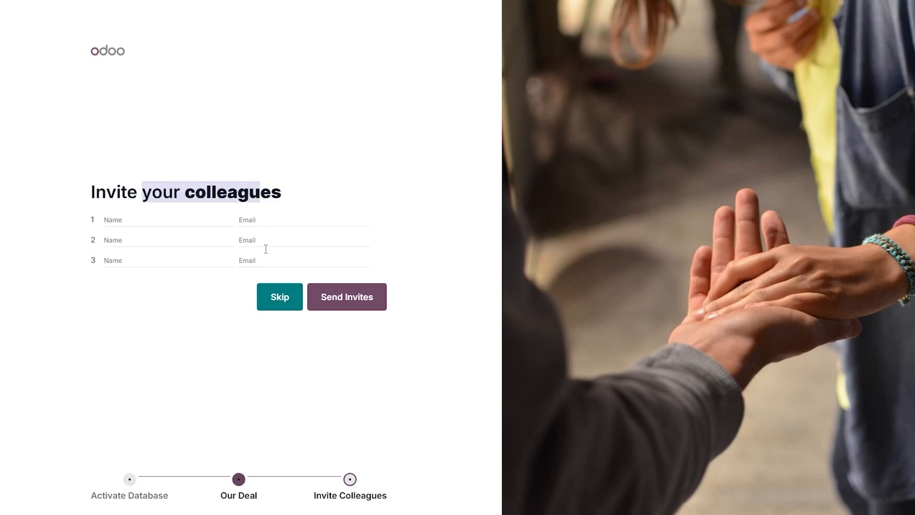
left_click(273, 299)
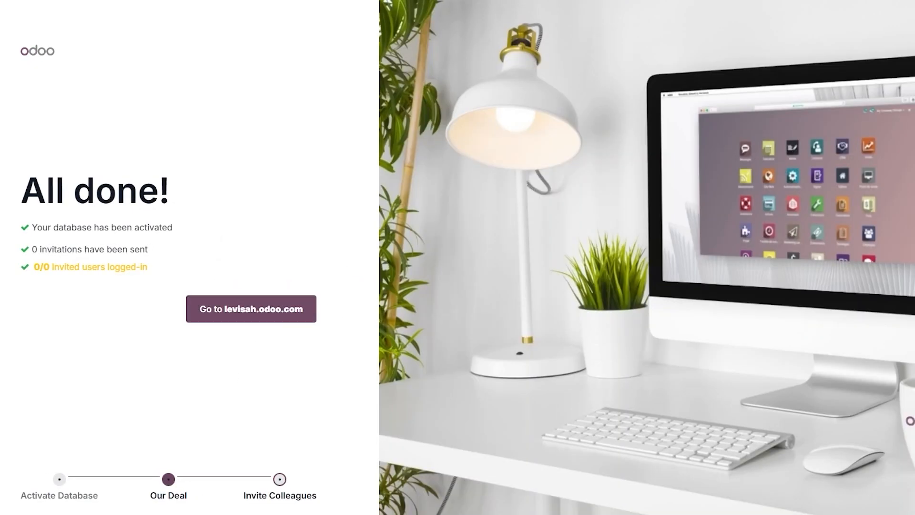
Step: Open the activated levisah.odoo.com website, look over its home page, and enter its backend editor
left_click(239, 316)
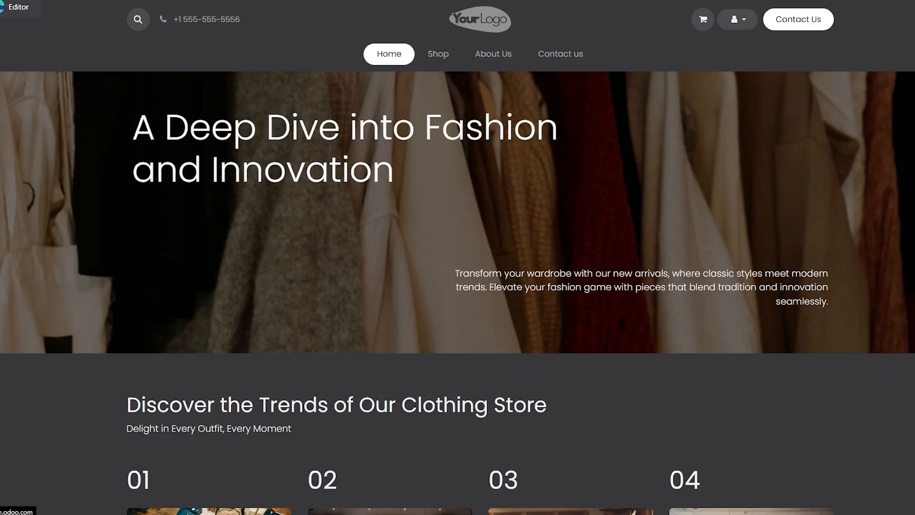
scroll(339, 110, "down", 12)
scroll(339, 103, "up", 12)
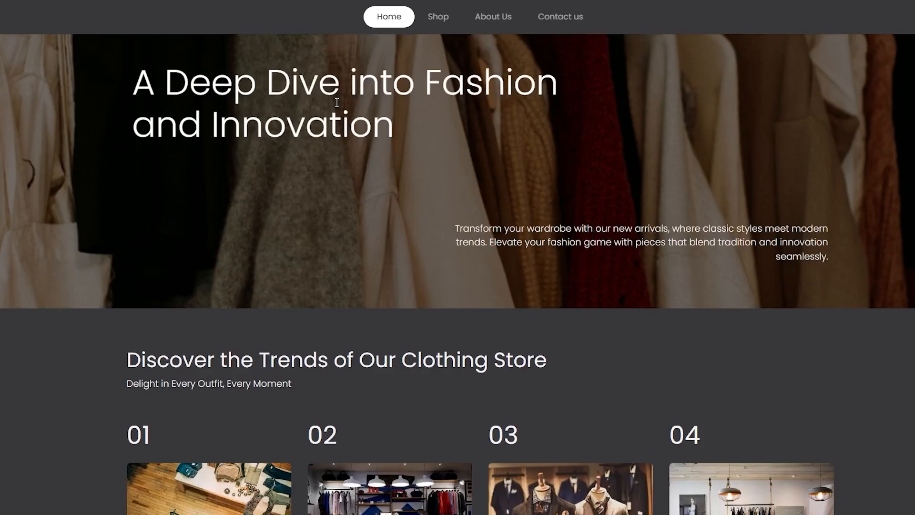
mouse_move(1, 11)
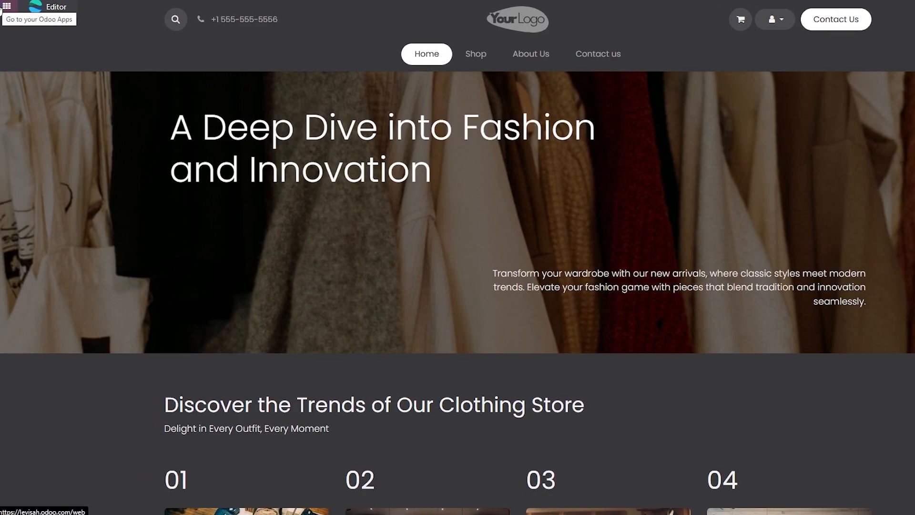
left_click(34, 7)
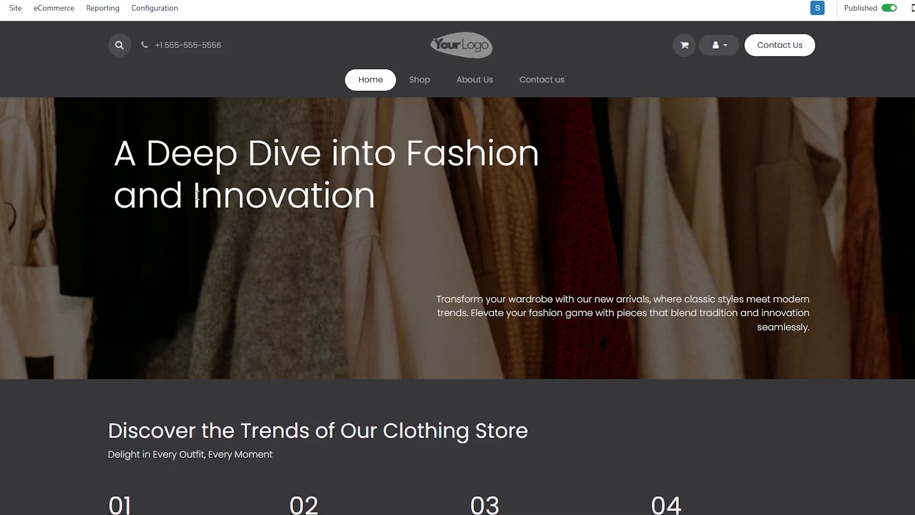
left_click_drag(121, 156, 221, 201)
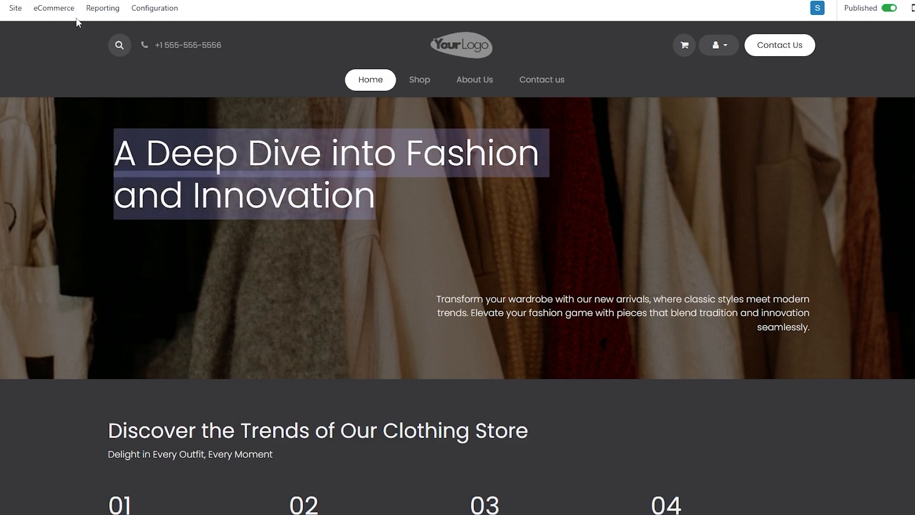
left_click(14, 7)
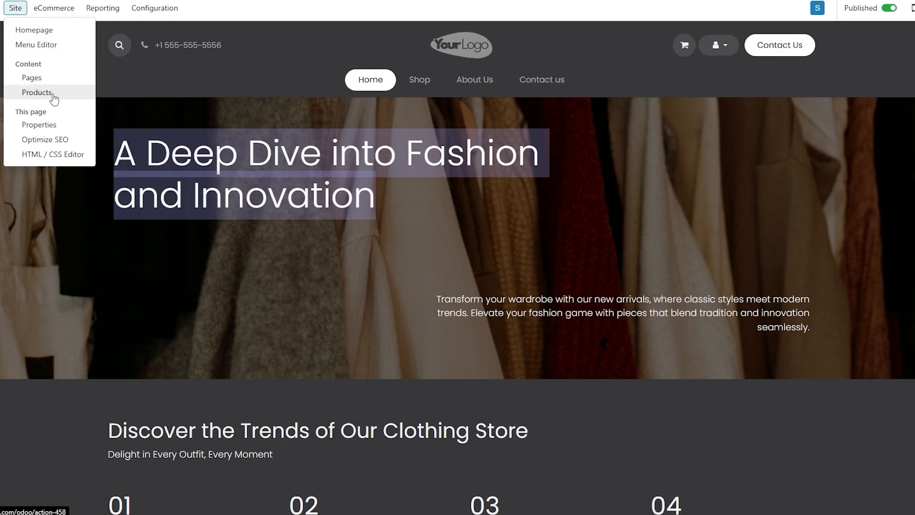
Step: Open the website's domain name configuration, confirm the website is ready, and choose to use an own domain
left_click(163, 10)
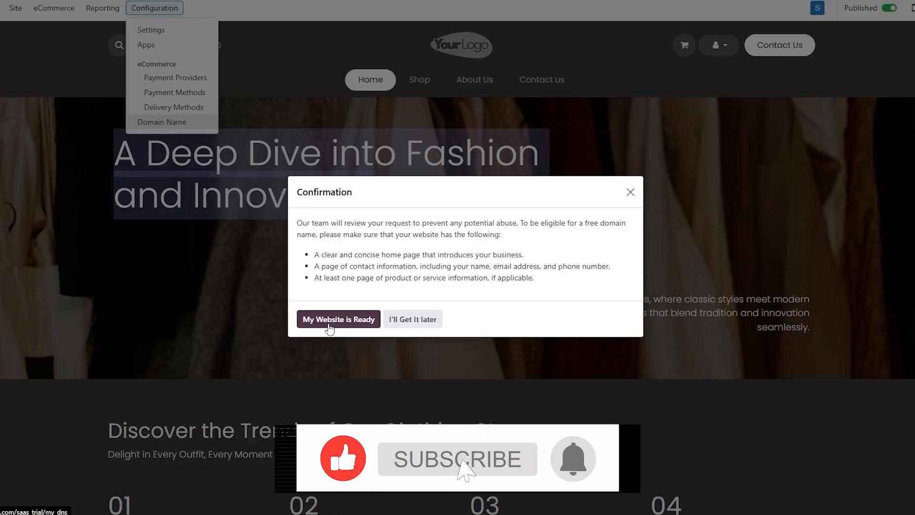
left_click(412, 319)
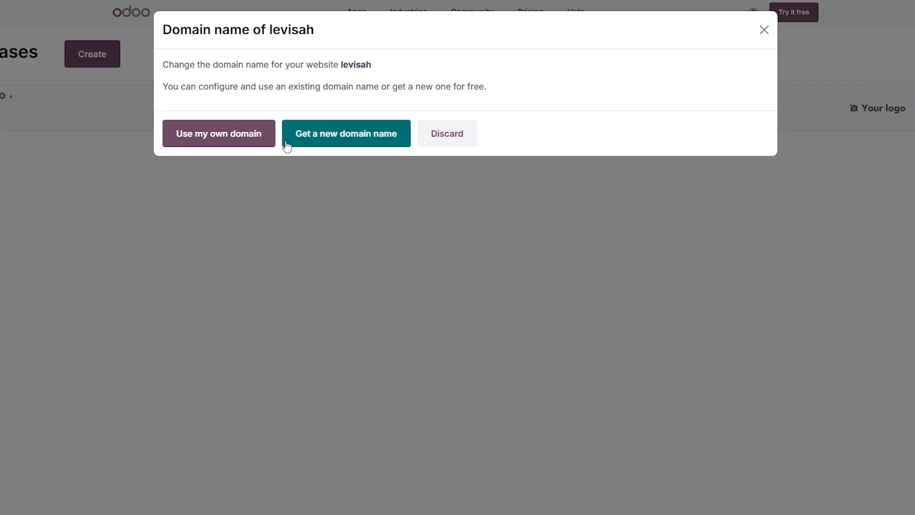
left_click(195, 143)
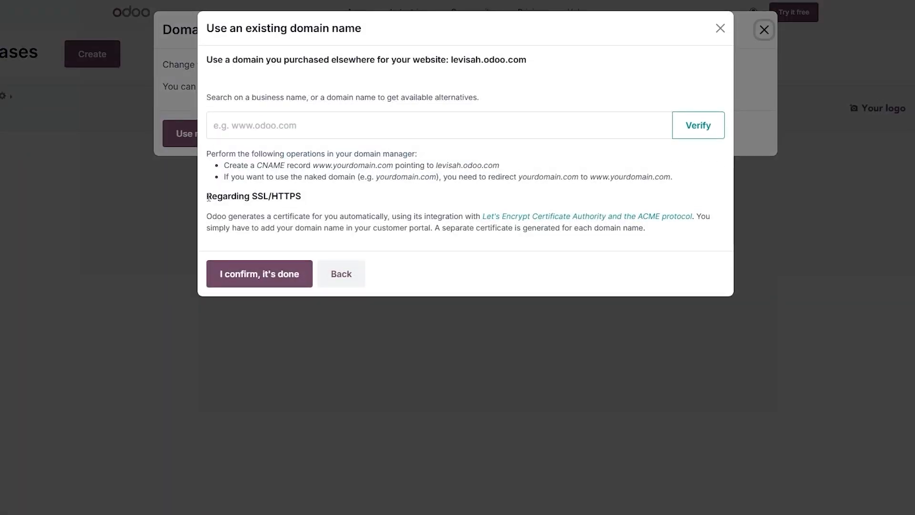
left_click_drag(209, 197, 318, 206)
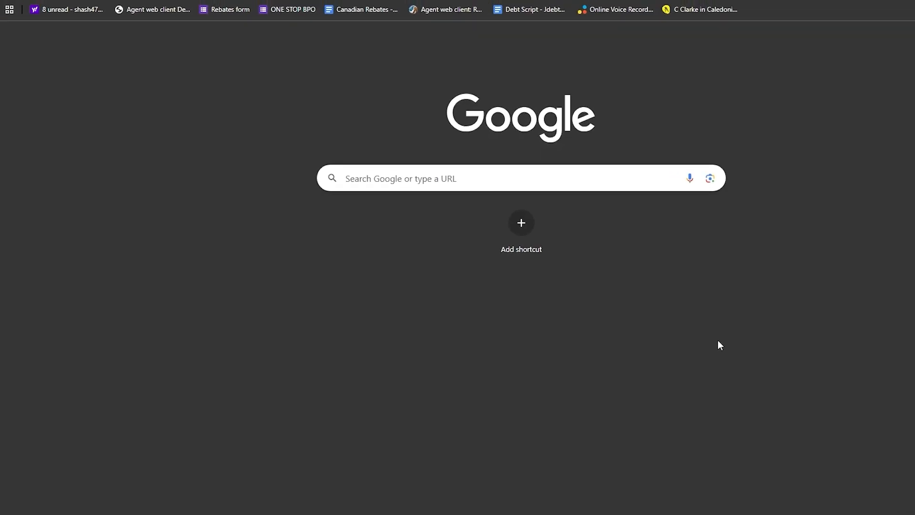
type("si")
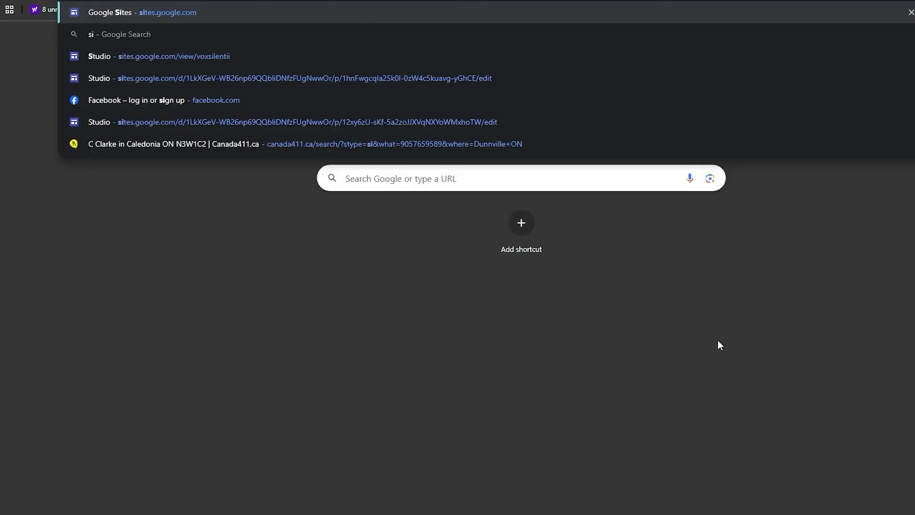
key("Return")
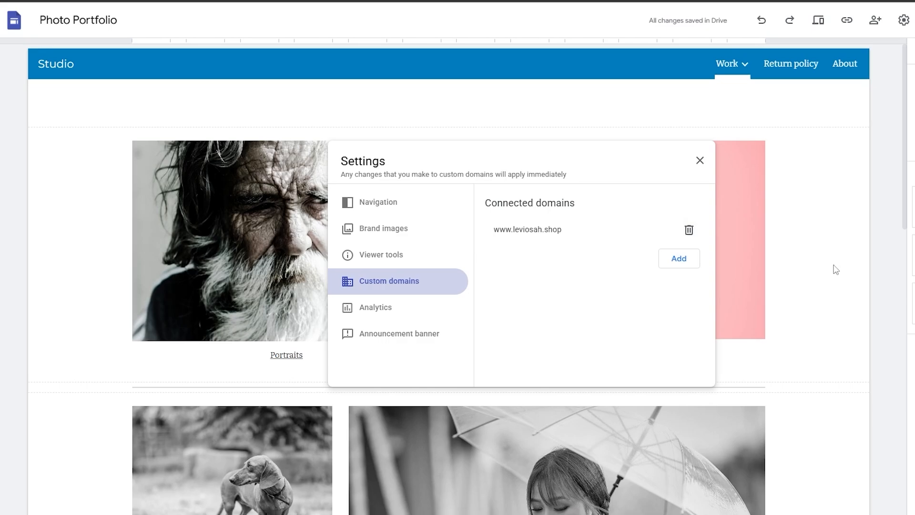
left_click(697, 236)
left_click(650, 298)
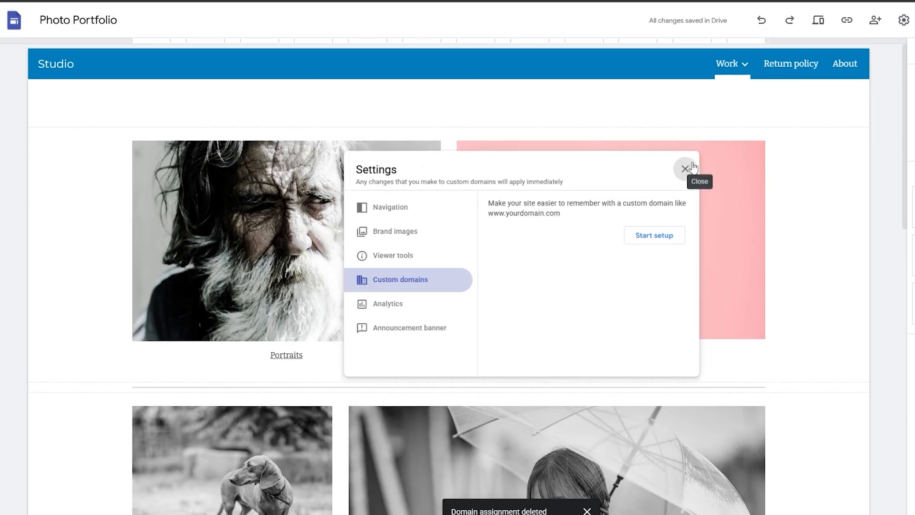
left_click(699, 161)
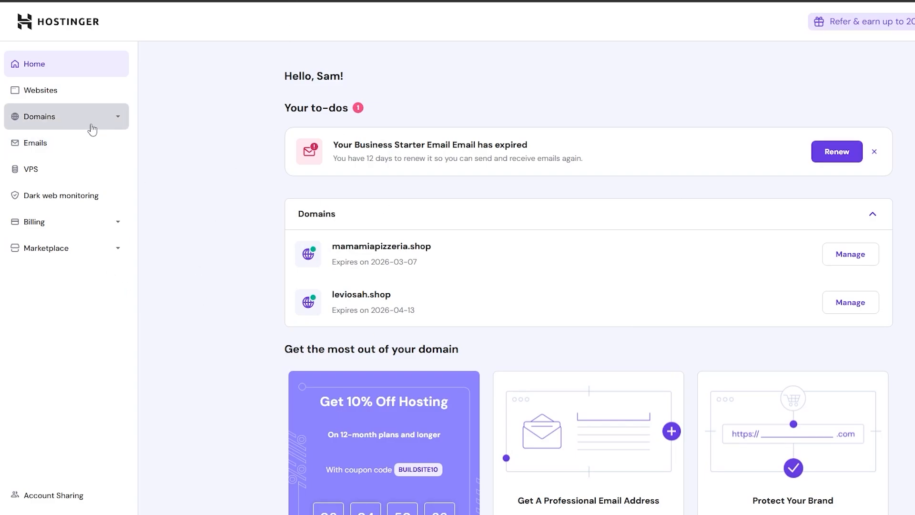
Step: Switch to Hostinger, open the DNS records of leviosah.shop, and delete the four A records pointing to 216.239 addresses
left_click(851, 307)
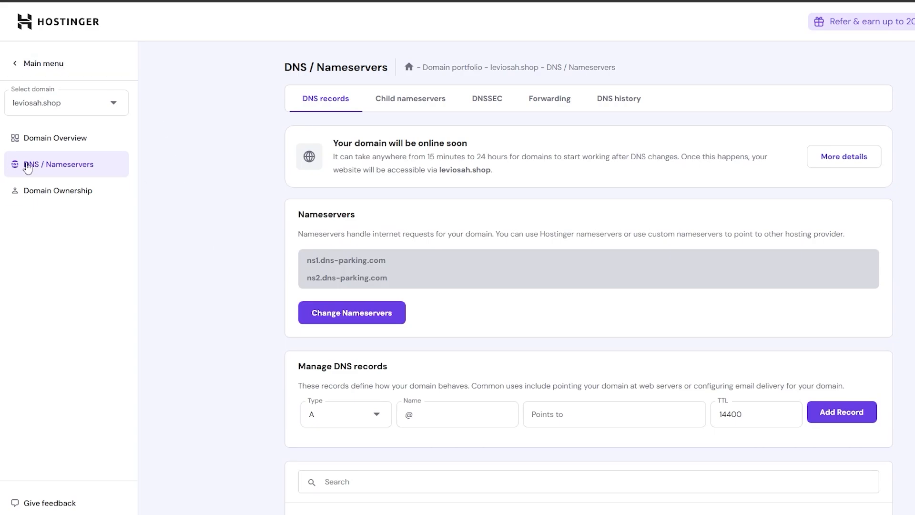
scroll(339, 293, "down", 12)
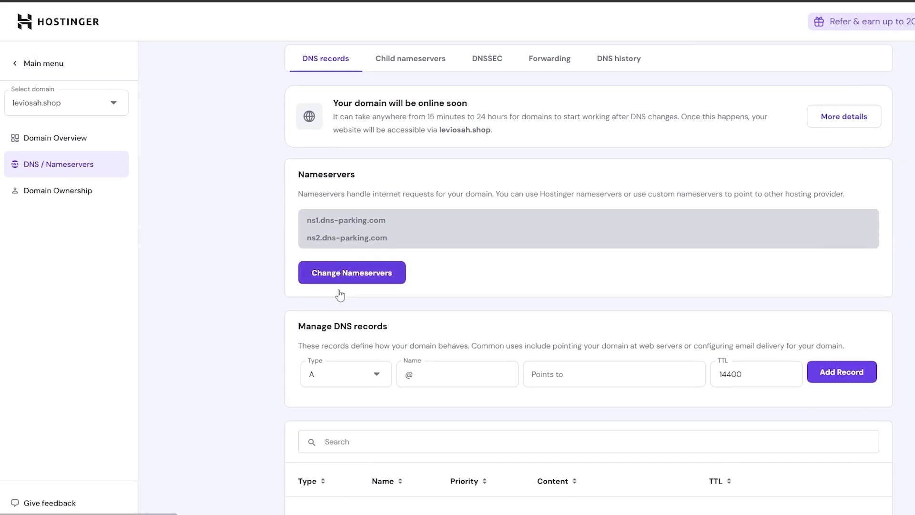
scroll(479, 399, "up", 1)
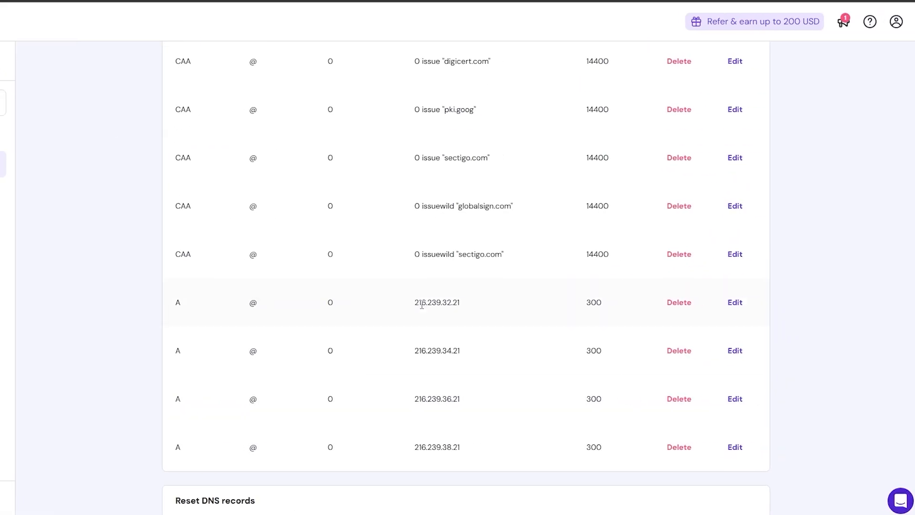
left_click(816, 243)
left_click(685, 364)
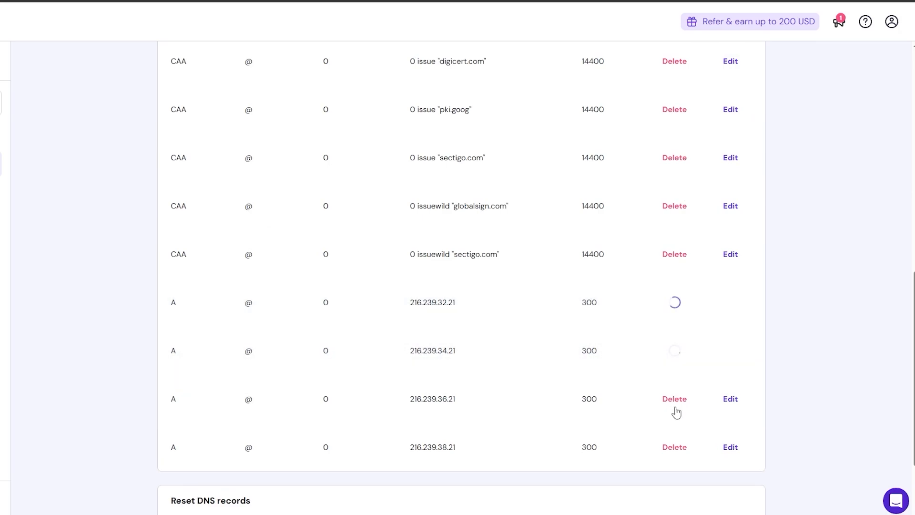
left_click(673, 404)
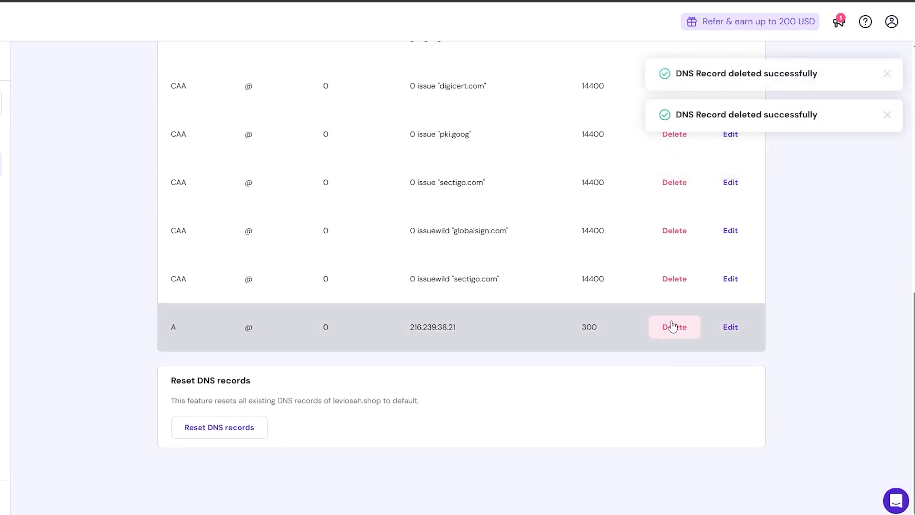
left_click(673, 322)
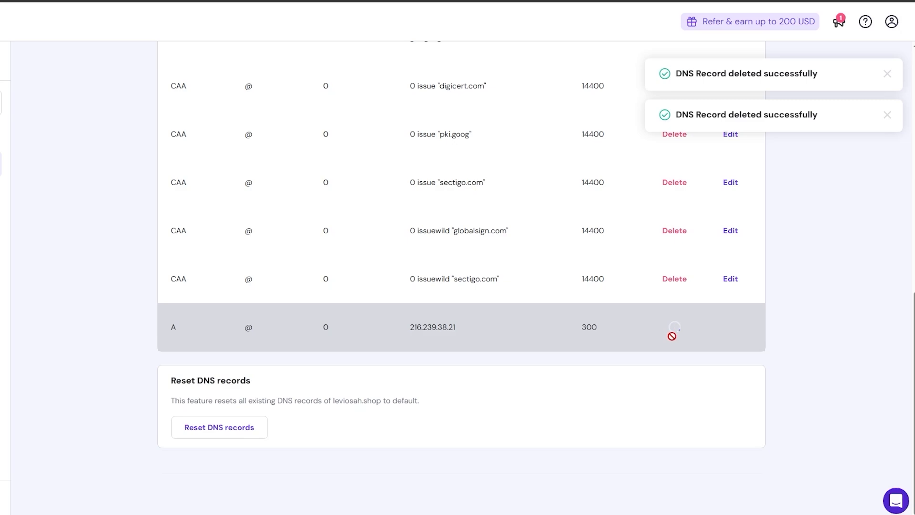
Step: Delete the www CNAME record pointing to ghs.googlehosted.com
left_click(679, 257)
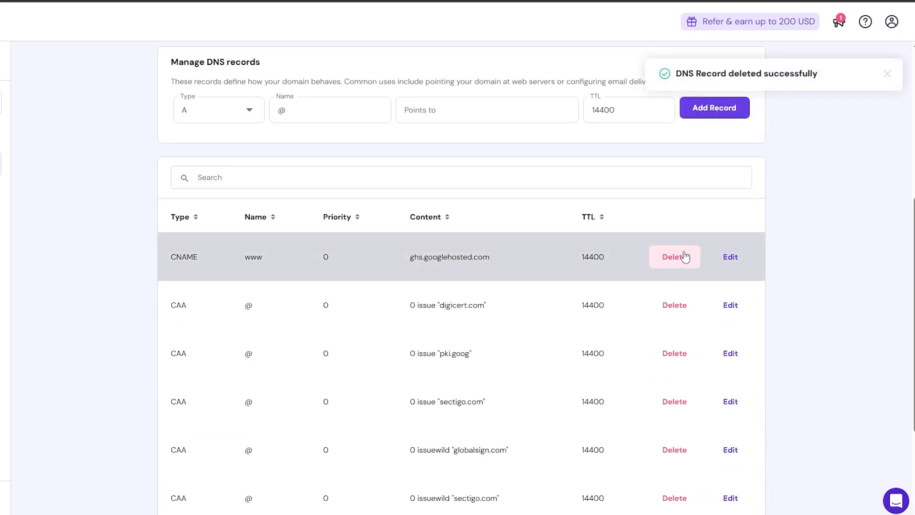
scroll(620, 336, "down", 4)
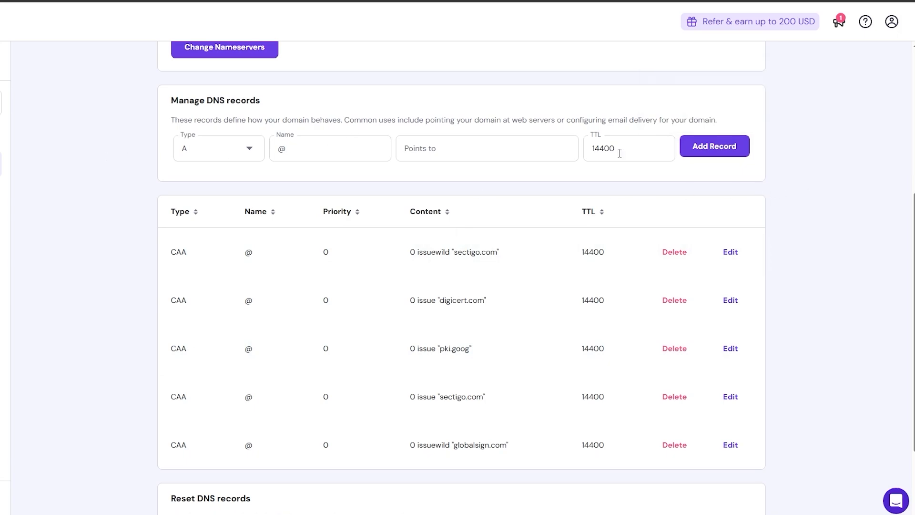
scroll(72, 209, "up", 5)
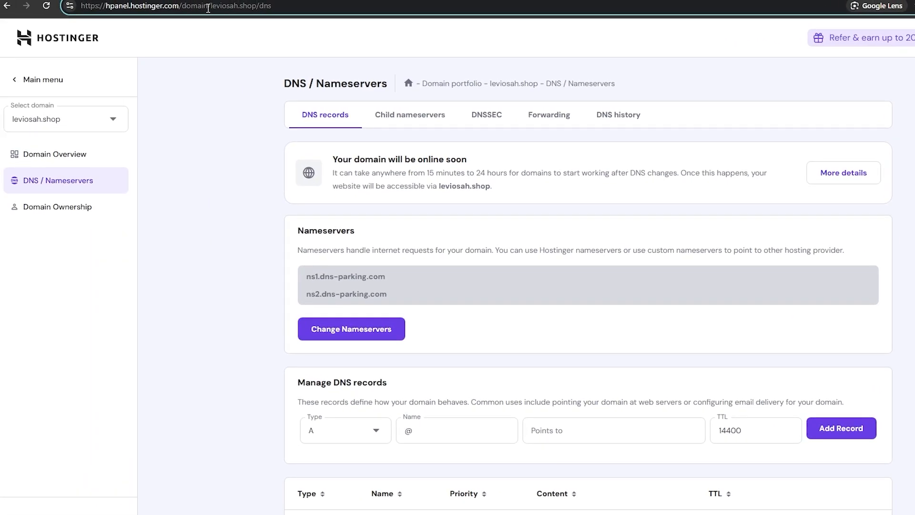
left_click_drag(210, 8, 250, 8)
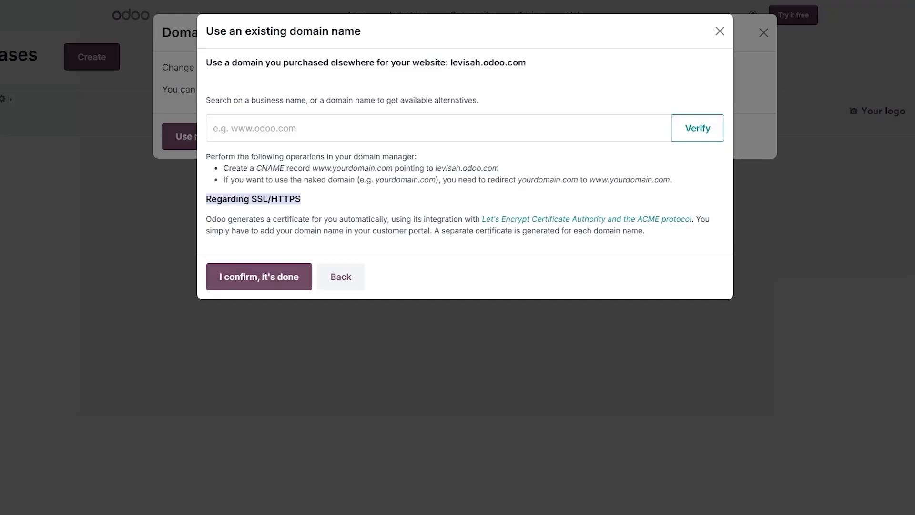
left_click(258, 221)
right_click(237, 124)
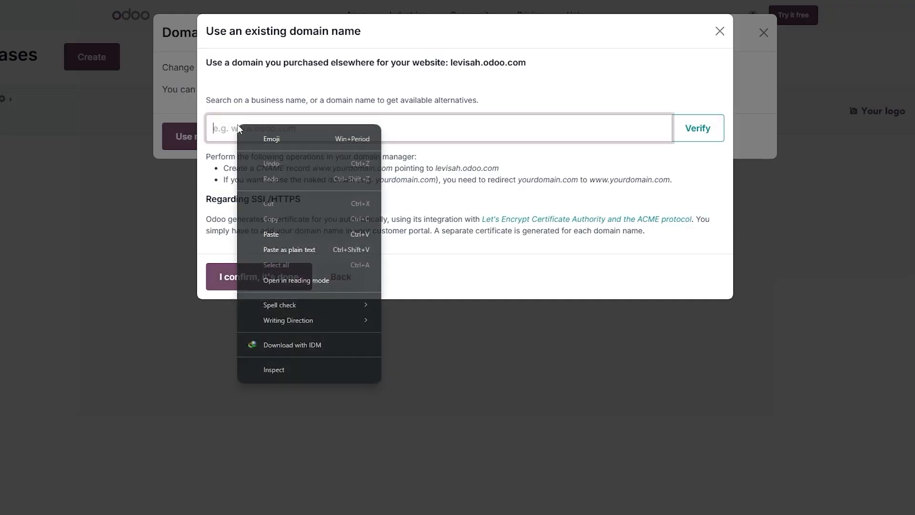
left_click(312, 235)
key("Home")
type("www.")
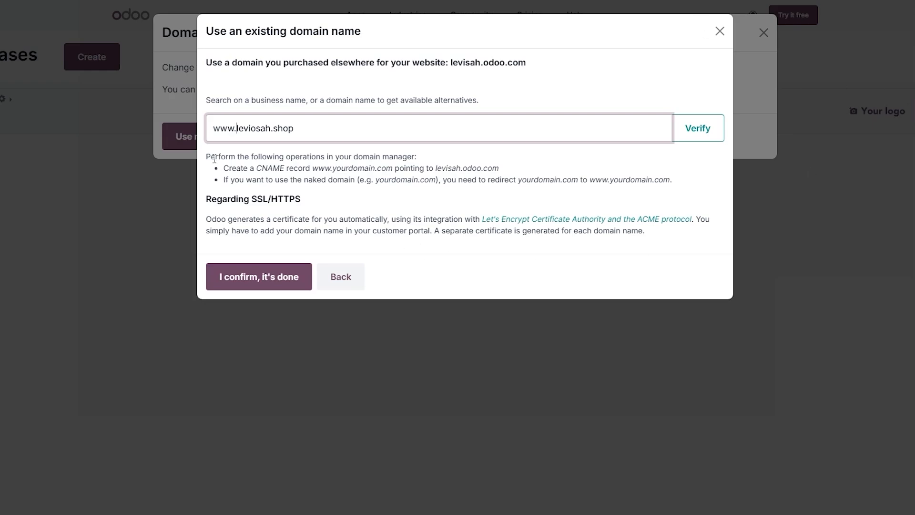
left_click_drag(214, 158, 481, 154)
left_click(706, 143)
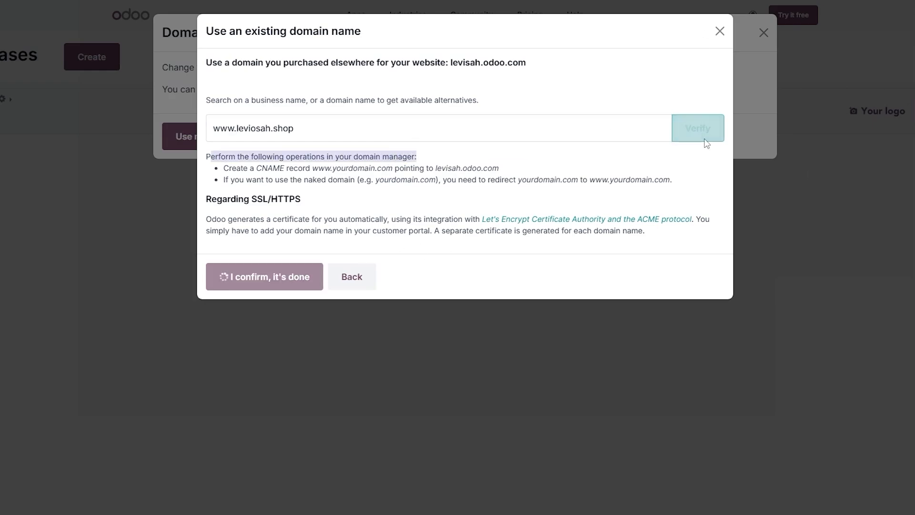
left_click_drag(216, 167, 426, 171)
left_click_drag(216, 191, 384, 193)
left_click(424, 190)
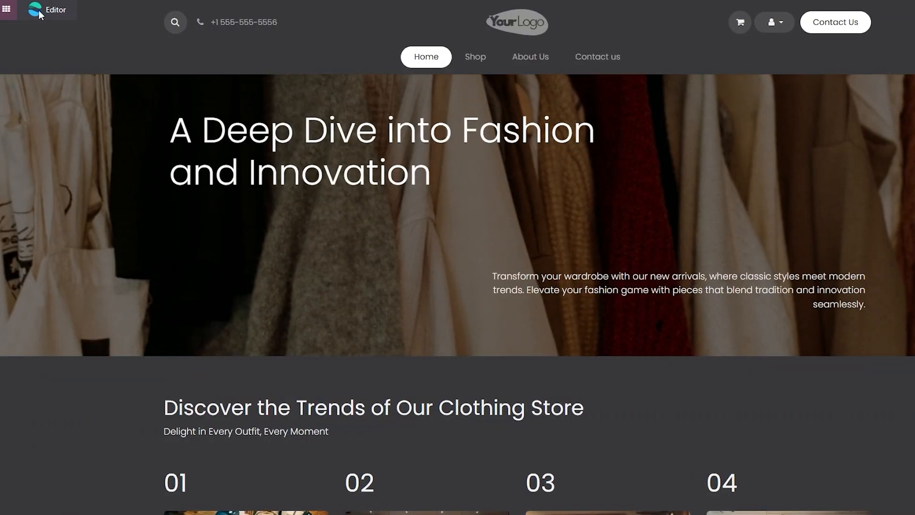
Step: Reopen the website's domain name configuration, choose to use an own domain, and enter leviosah.shop as the existing domain
left_click(38, 10)
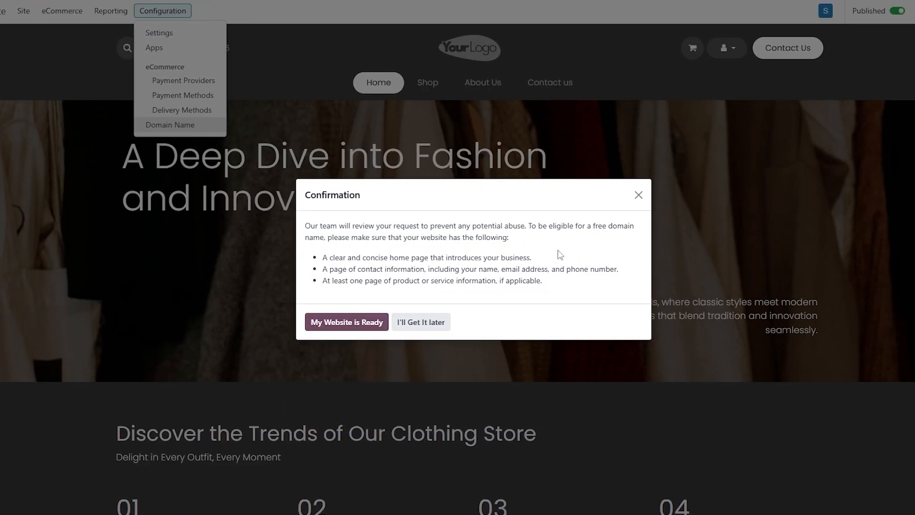
left_click(339, 322)
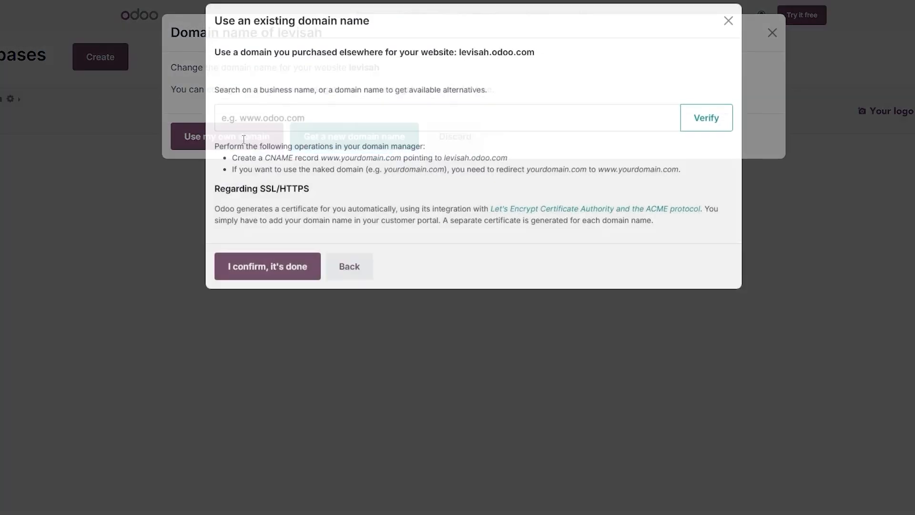
key("ctrl+f")
left_click(249, 136)
type("leviosah.shop")
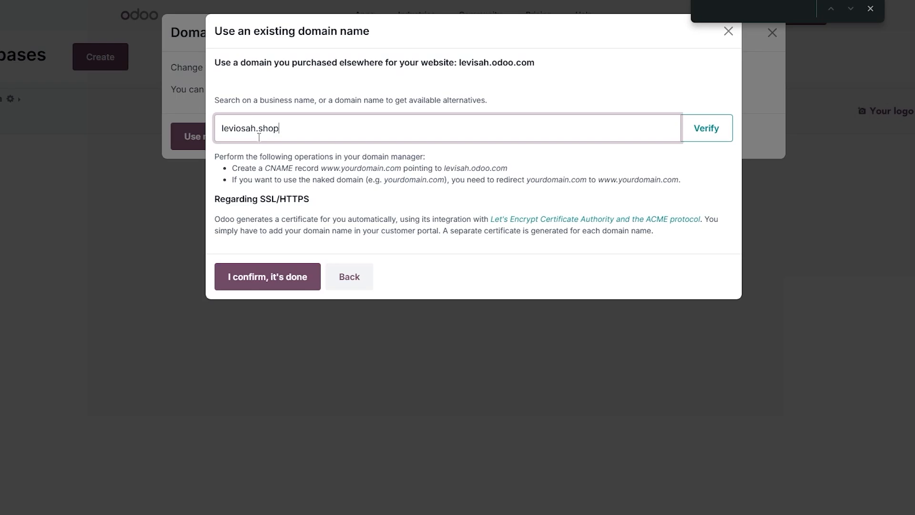
left_click(870, 8)
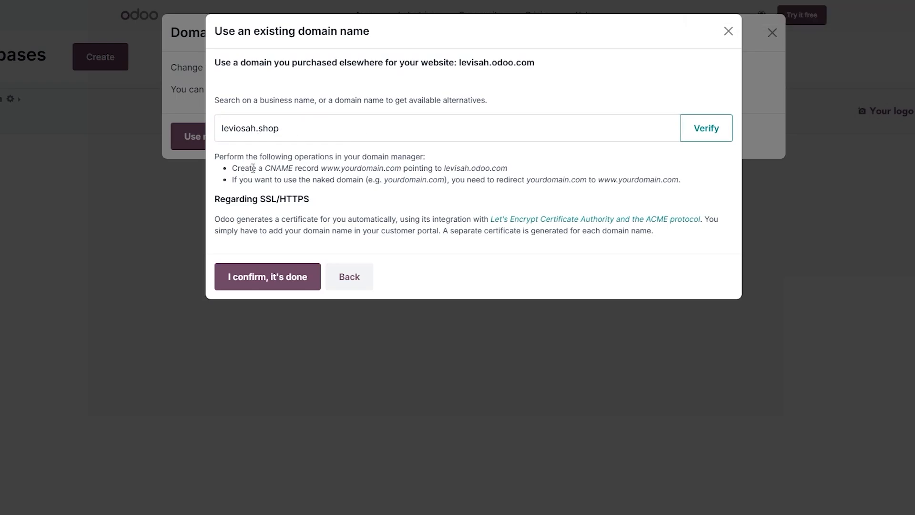
Step: Read Odoo's instructions on the CNAME record, its target, and the redirect needed for the naked domain
left_click_drag(271, 169, 413, 176)
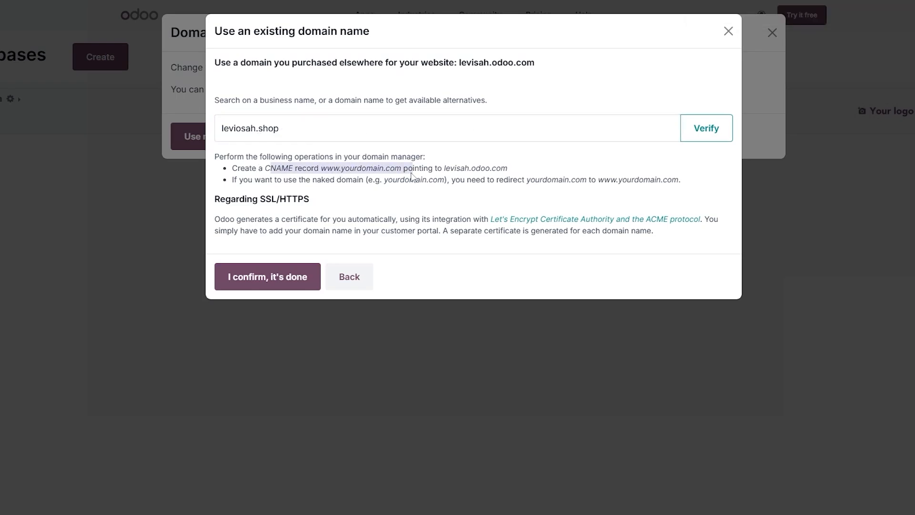
left_click(413, 176)
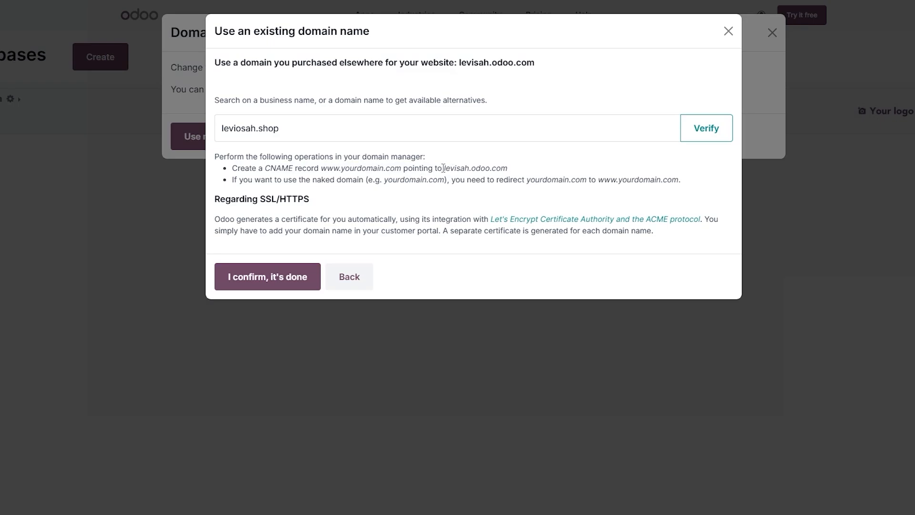
left_click_drag(443, 168, 509, 171)
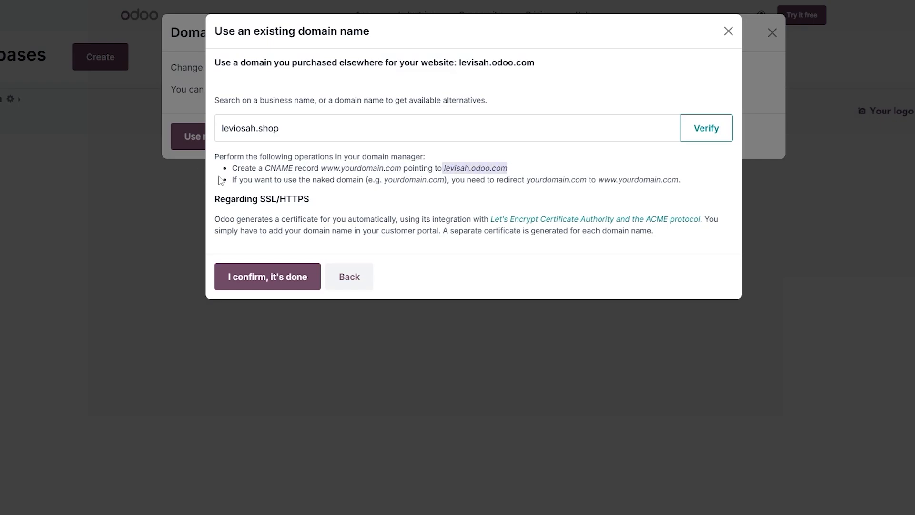
left_click_drag(234, 179, 672, 184)
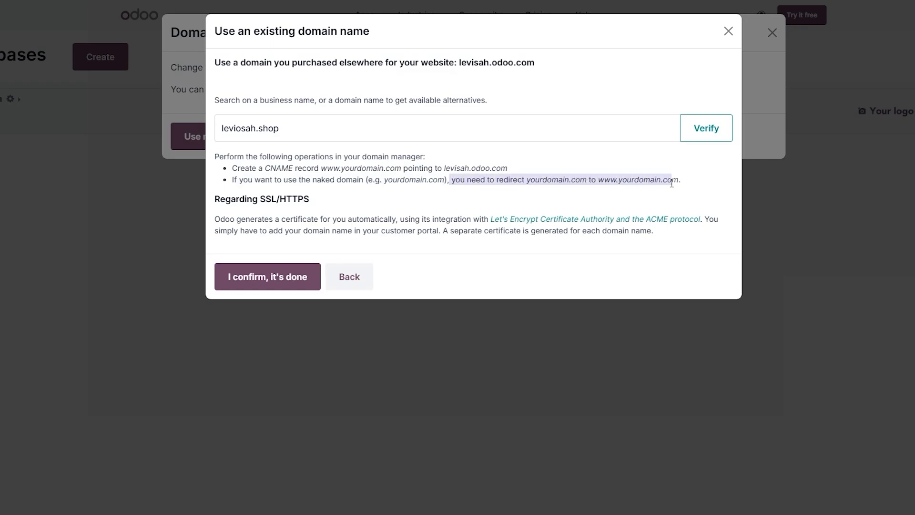
left_click(275, 204)
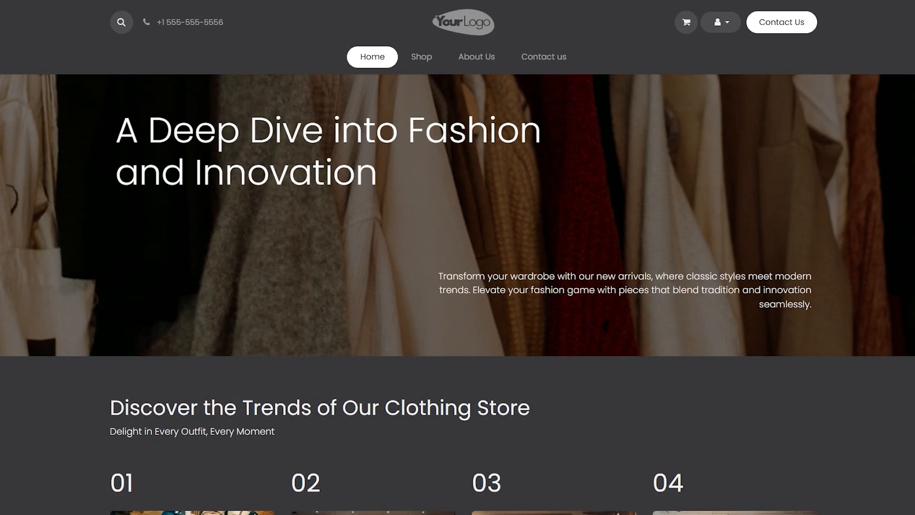
Step: Copy the Odoo store's web address and choose CNAME as the new DNS record's type in Hostinger
right_click(116, 7)
left_click(151, 113)
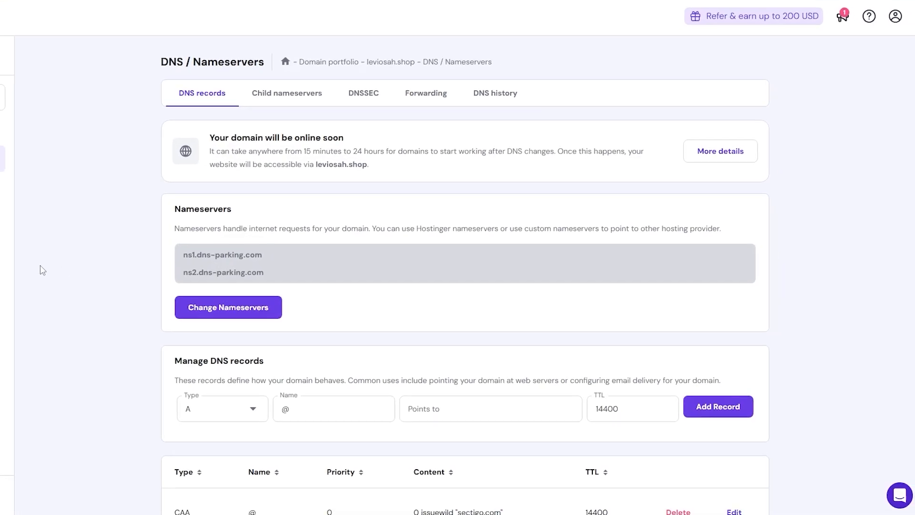
scroll(206, 271, "down", 5)
scroll(224, 205, "up", 1)
left_click(245, 135)
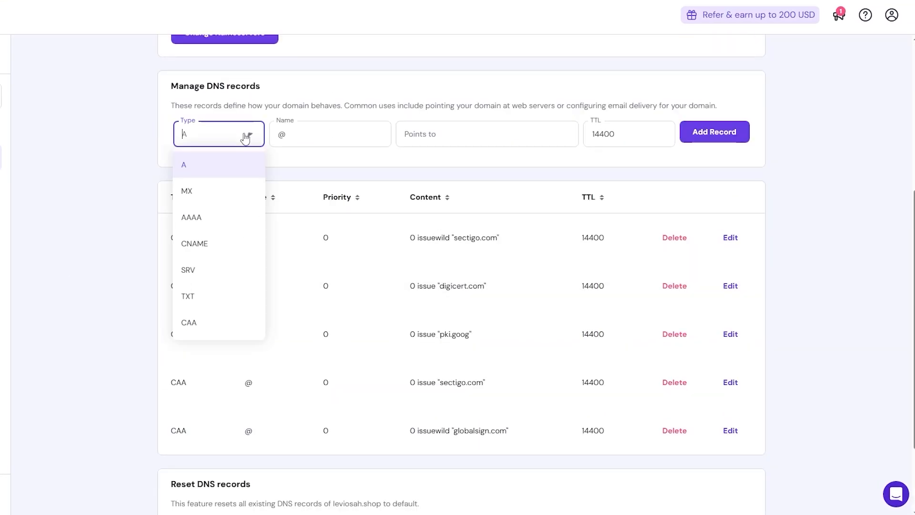
left_click(221, 251)
left_click(334, 138)
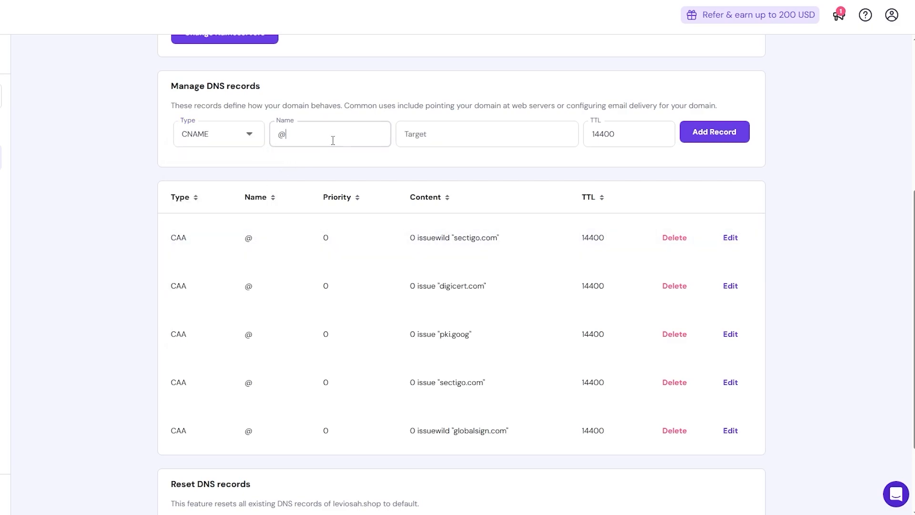
key("ctrl+a")
type("w")
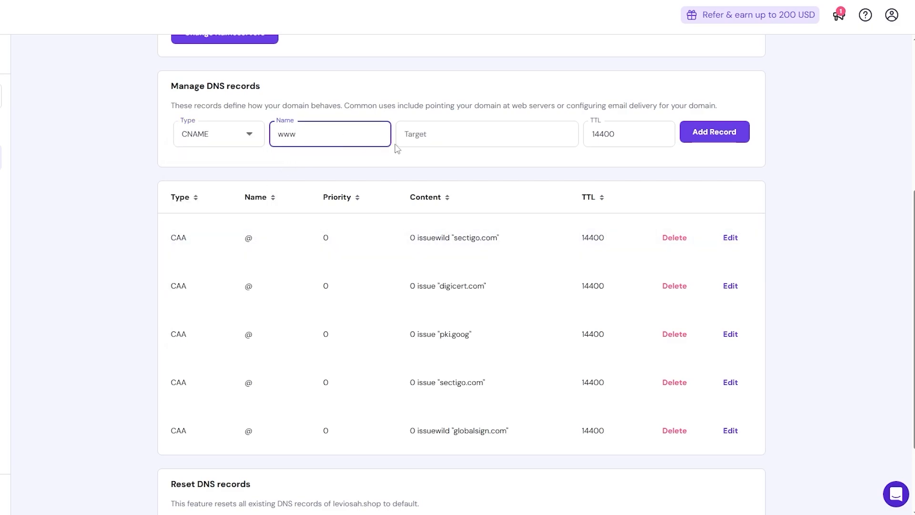
type("ww")
left_click(398, 141)
key("ctrl+v")
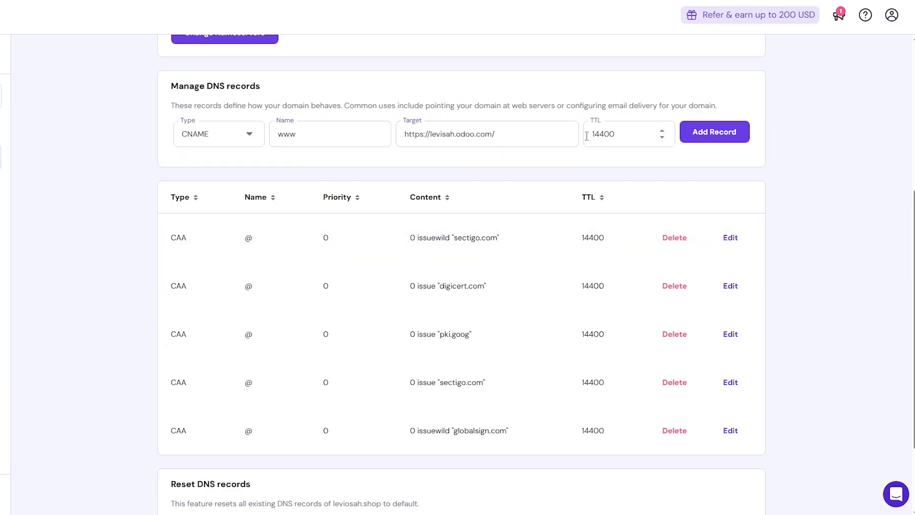
Step: Set the www CNAME record's TTL to 300 and add the record
double_click(586, 137)
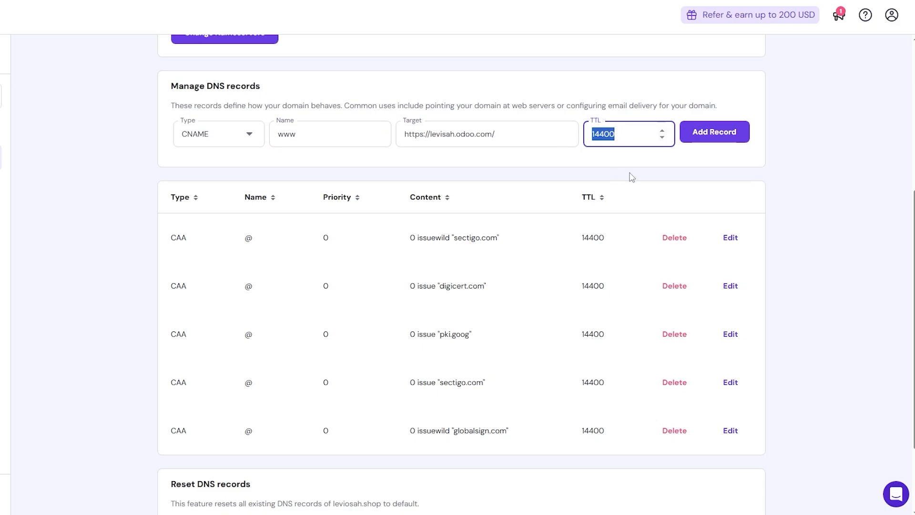
type("300")
left_click(580, 174)
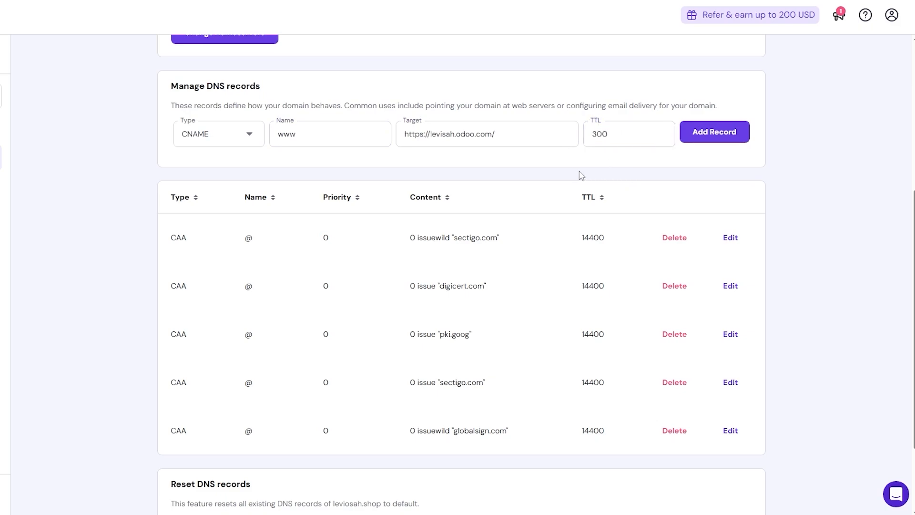
left_click(714, 132)
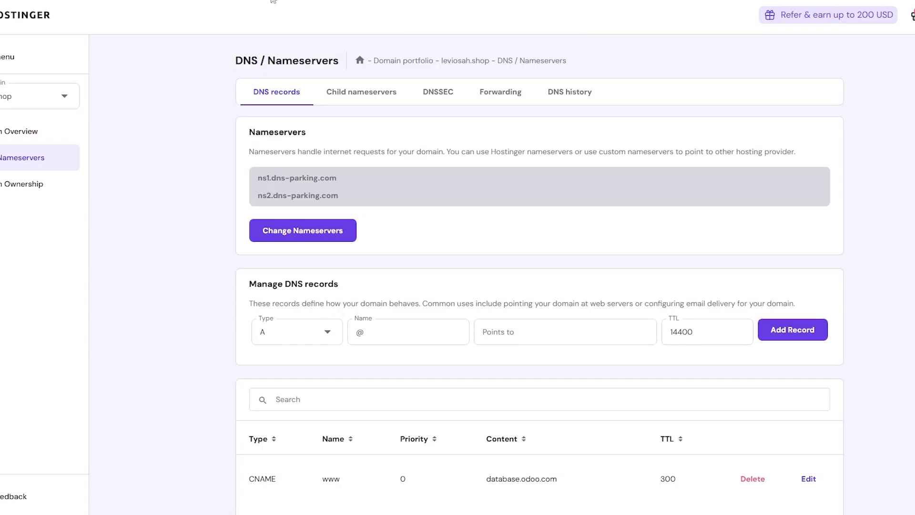
Step: Open the www CNAME record for editing, review its type, name, target and TTL, and update it
scroll(422, 325, "down", 3)
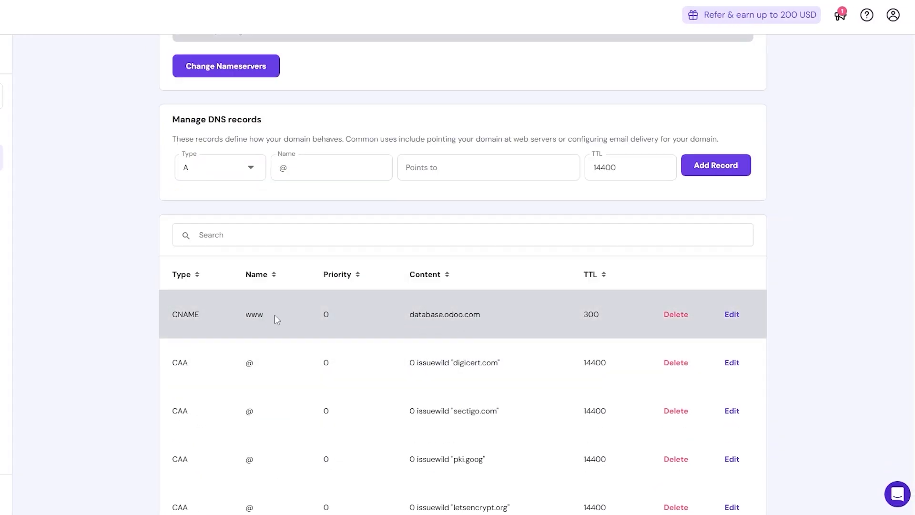
left_click(730, 314)
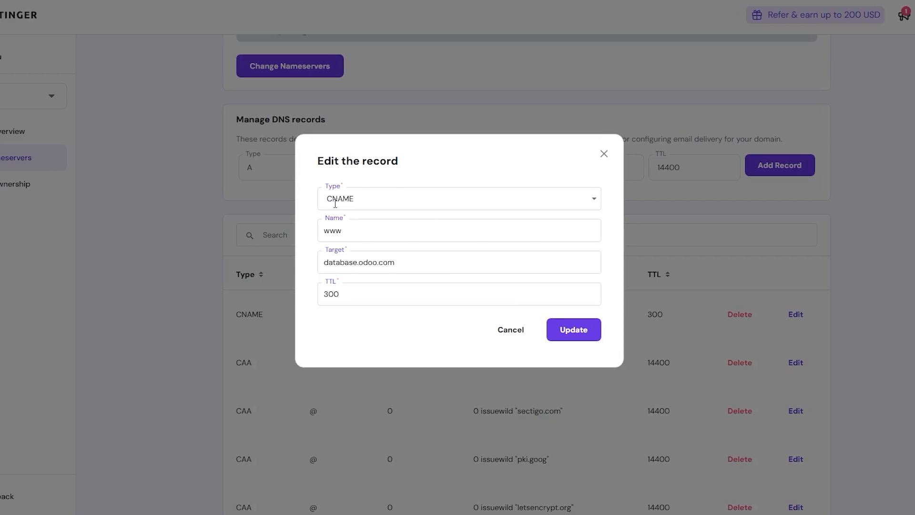
left_click(335, 203)
left_click(314, 206)
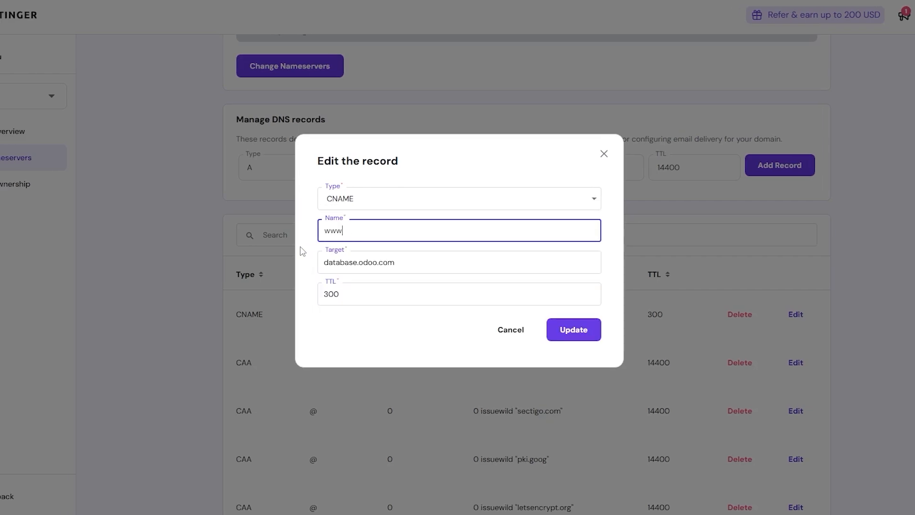
left_click_drag(323, 266, 376, 336)
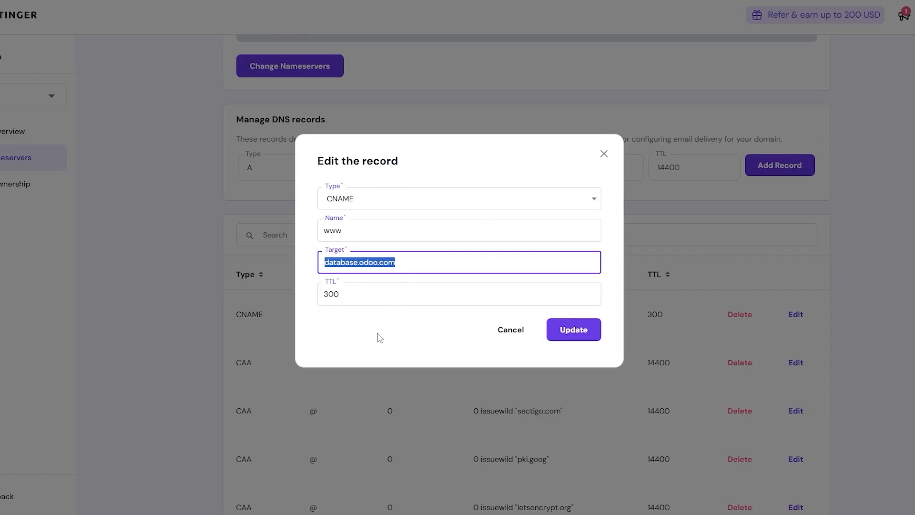
left_click(375, 332)
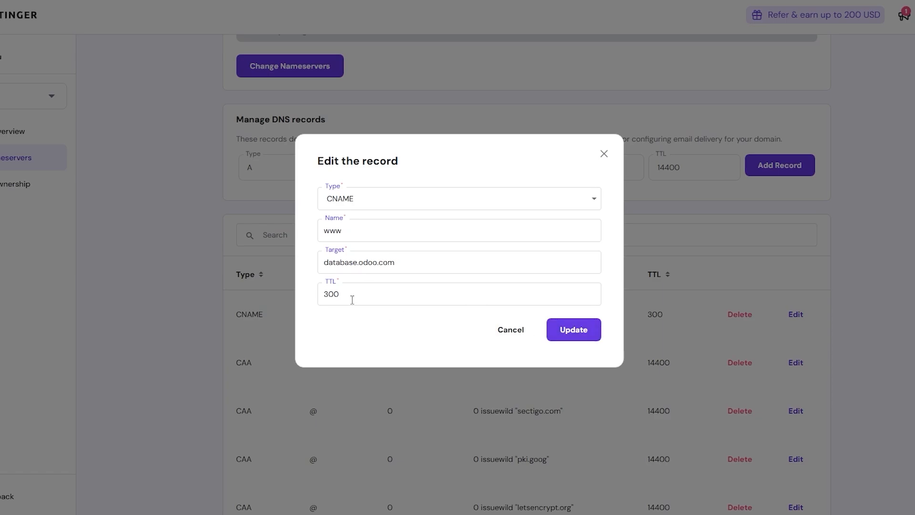
left_click(578, 328)
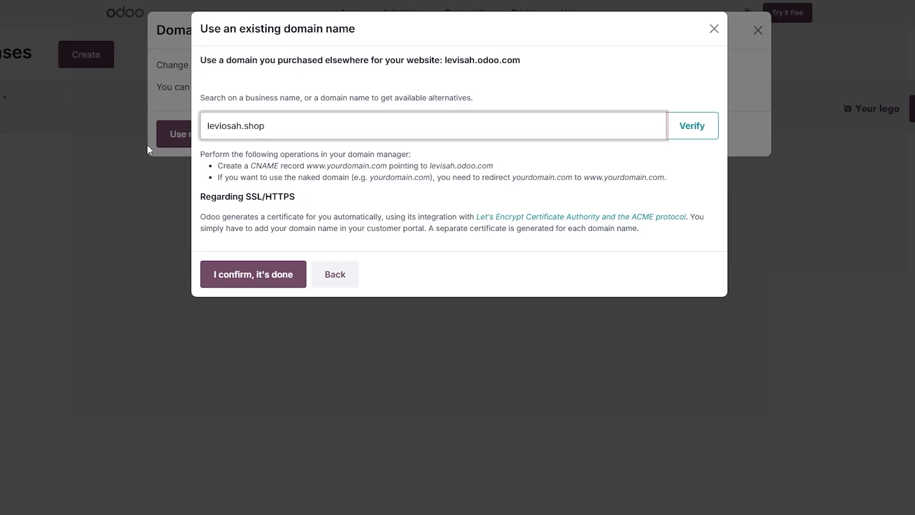
left_click(239, 278)
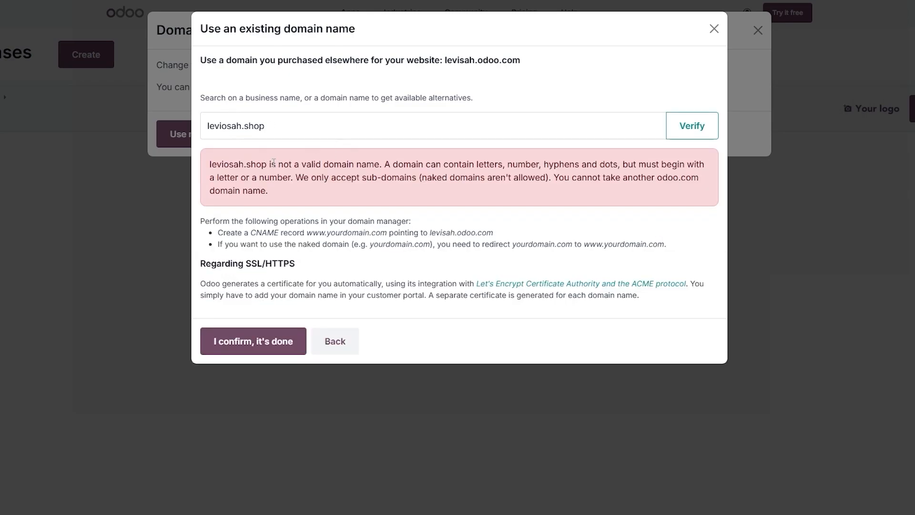
left_click_drag(273, 162, 562, 175)
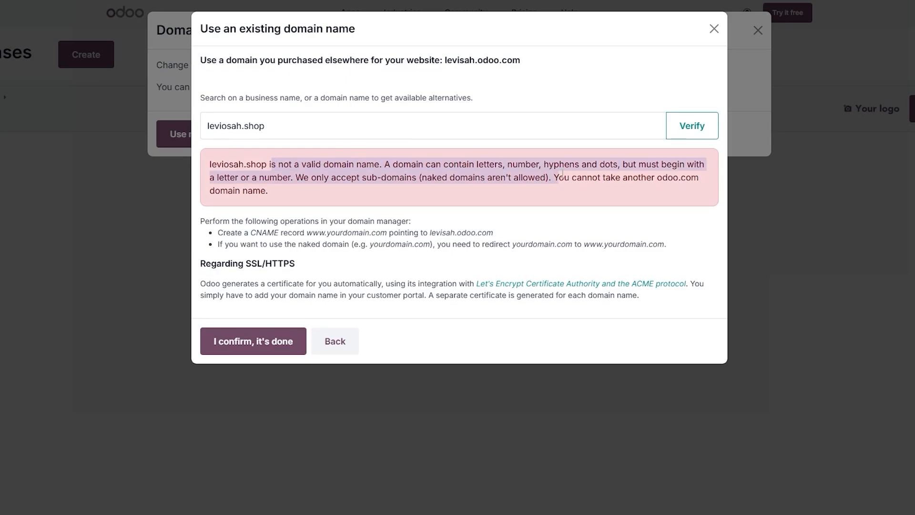
left_click(201, 128)
type("www.")
left_click(284, 334)
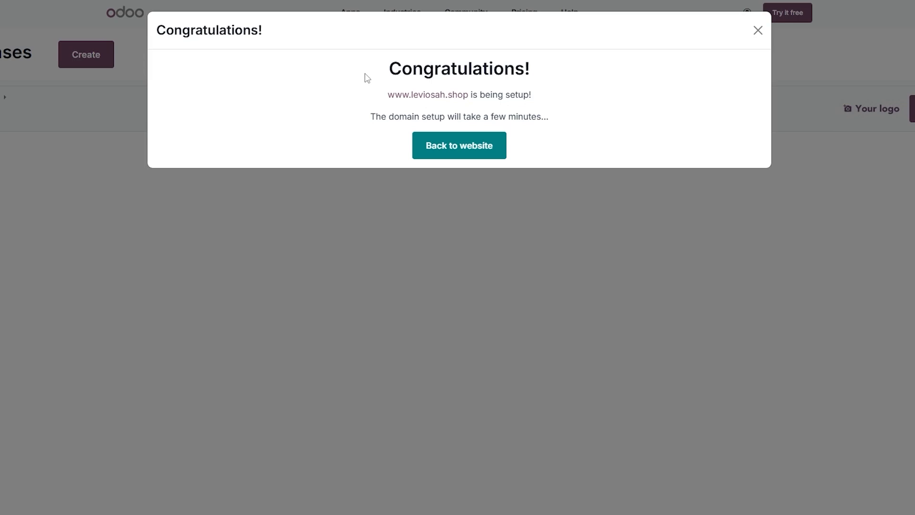
left_click_drag(367, 77, 519, 75)
left_click_drag(396, 95, 526, 104)
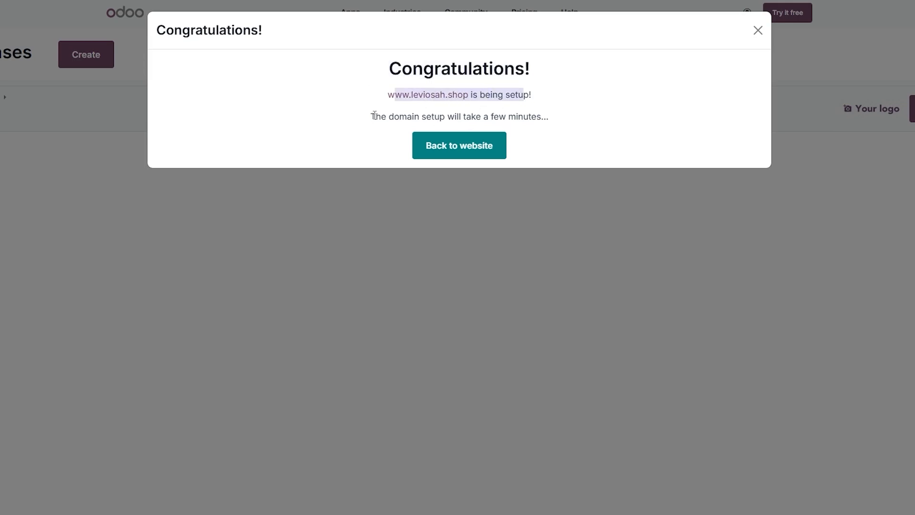
left_click_drag(374, 115, 557, 123)
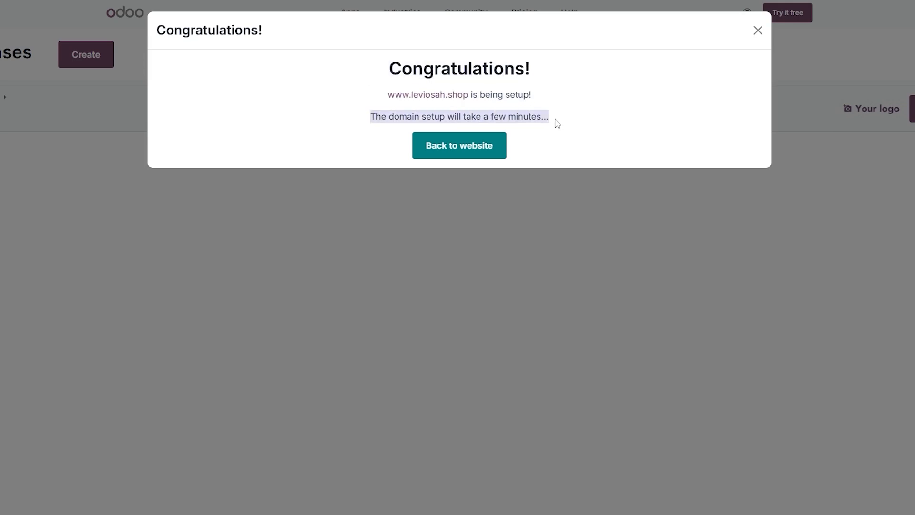
left_click(479, 156)
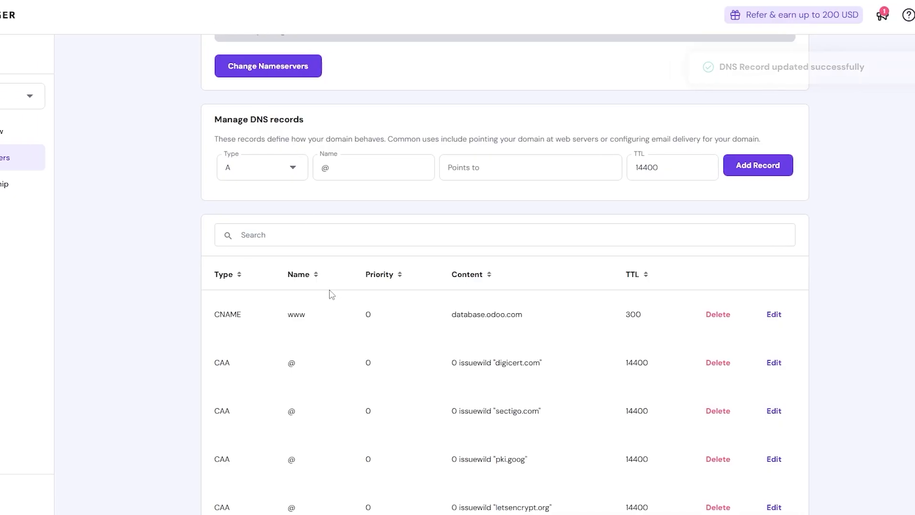
Step: Review the Hostinger DNS records and try to add a CNAME record named www with the target leviosah.shop
scroll(202, 258, "down", 9)
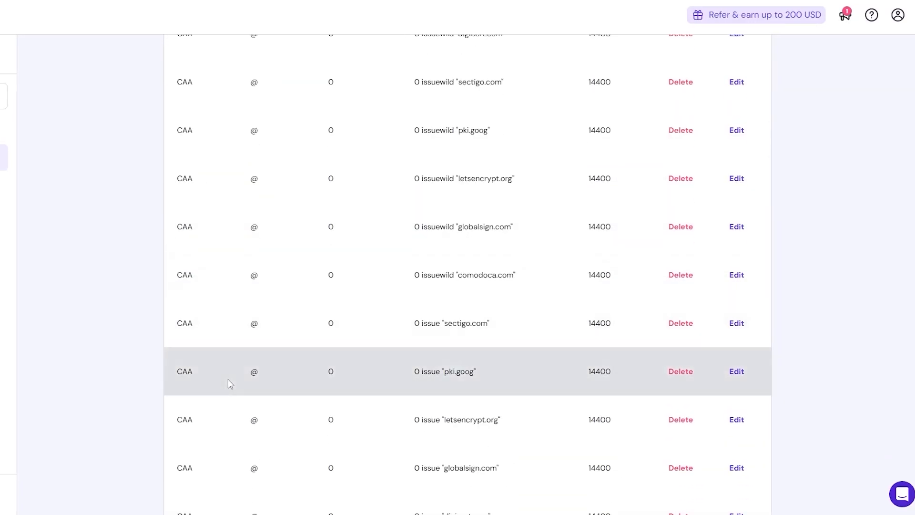
scroll(522, 398, "up", 6)
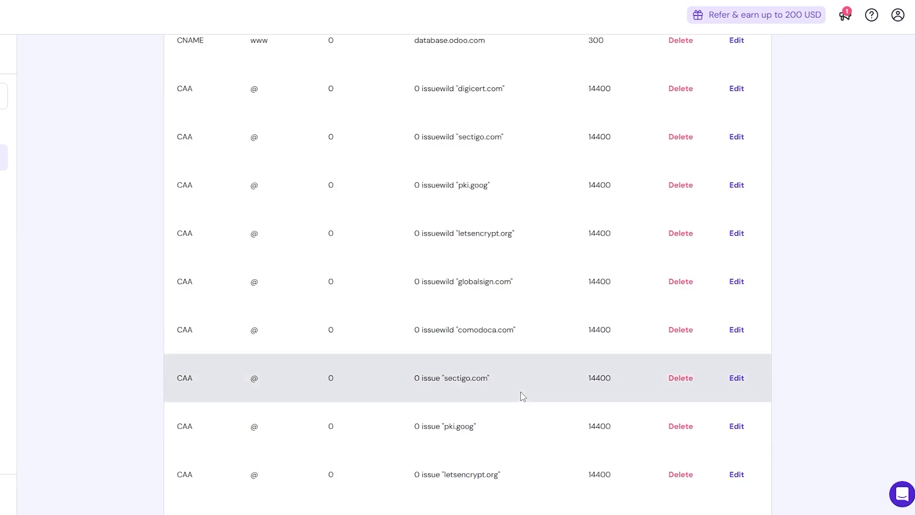
scroll(520, 391, "up", 3)
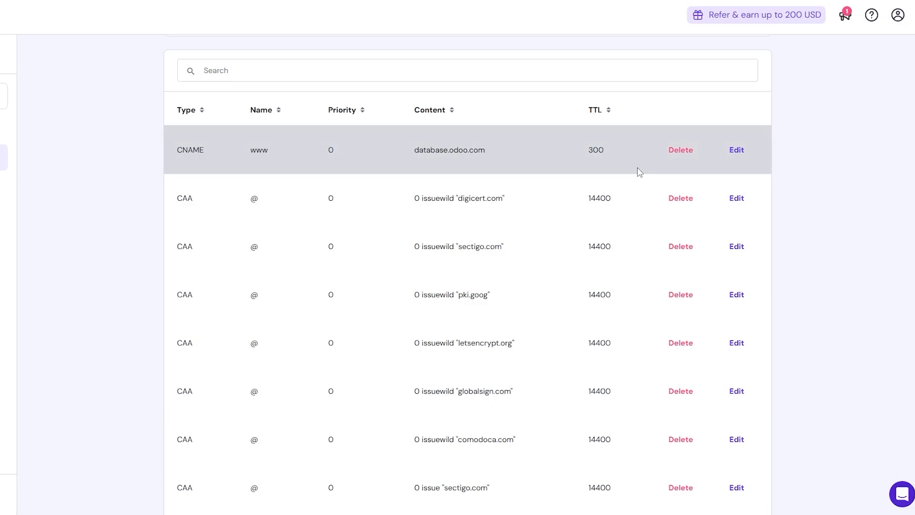
scroll(639, 171, "up", 3)
left_click(319, 170)
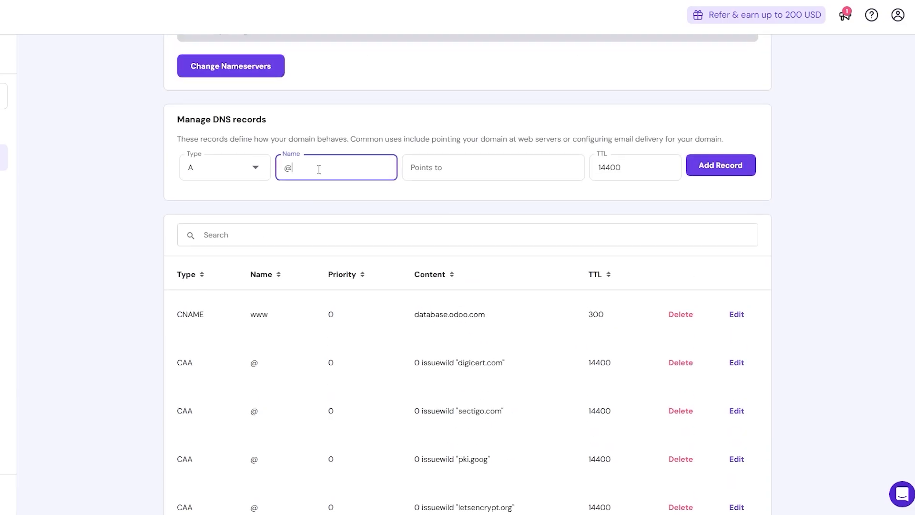
double_click(288, 167)
left_click(225, 172)
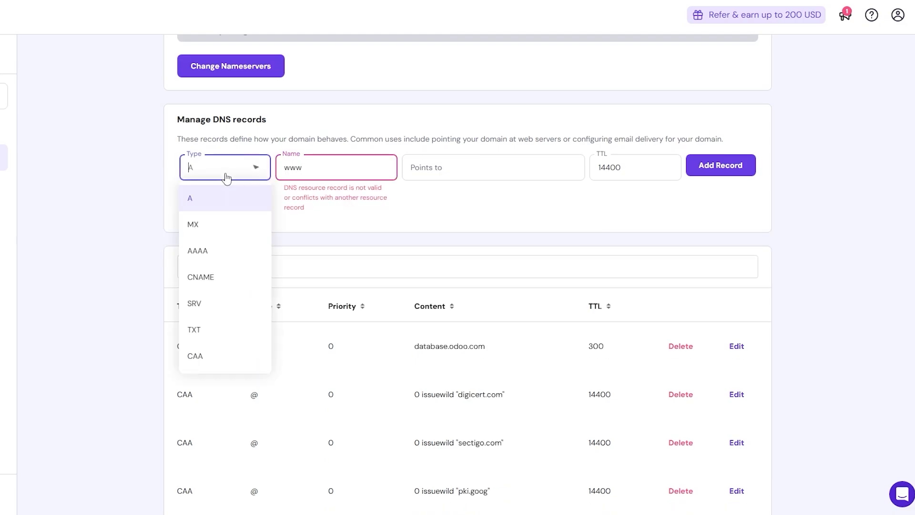
left_click(223, 276)
left_click(440, 176)
type("leviosah.shop")
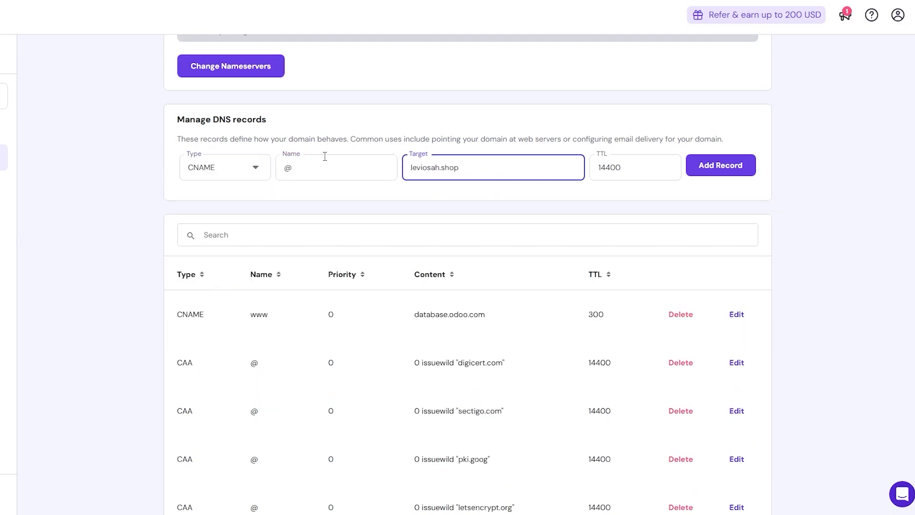
left_click(731, 171)
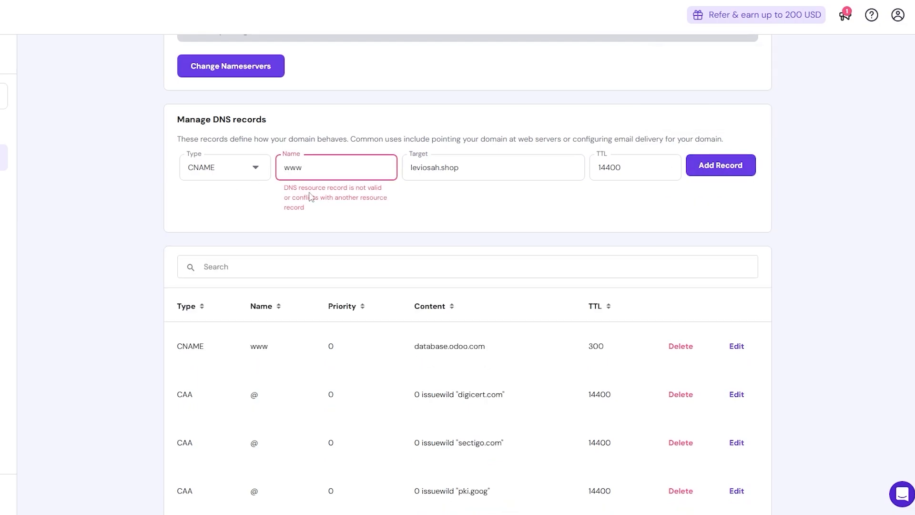
Step: Read the error on the new CNAME record's name and clear its name and target
left_click_drag(287, 189, 350, 200)
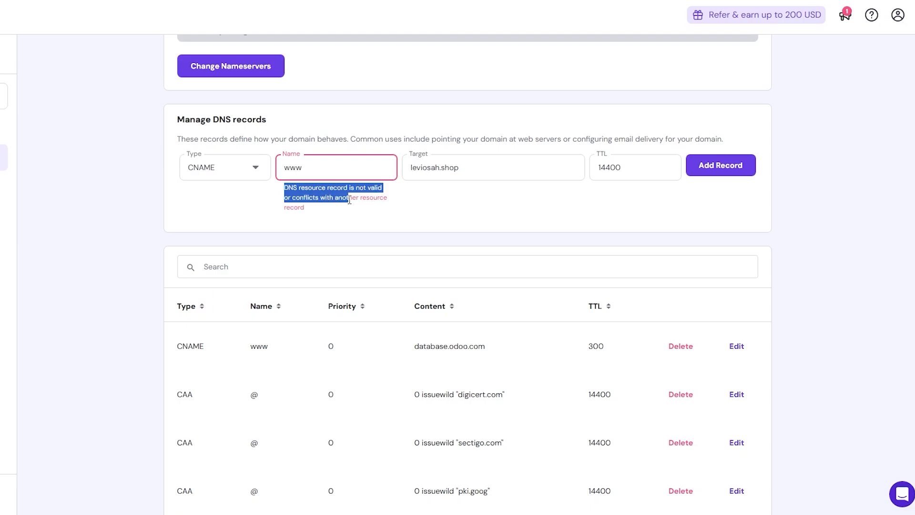
left_click(390, 204)
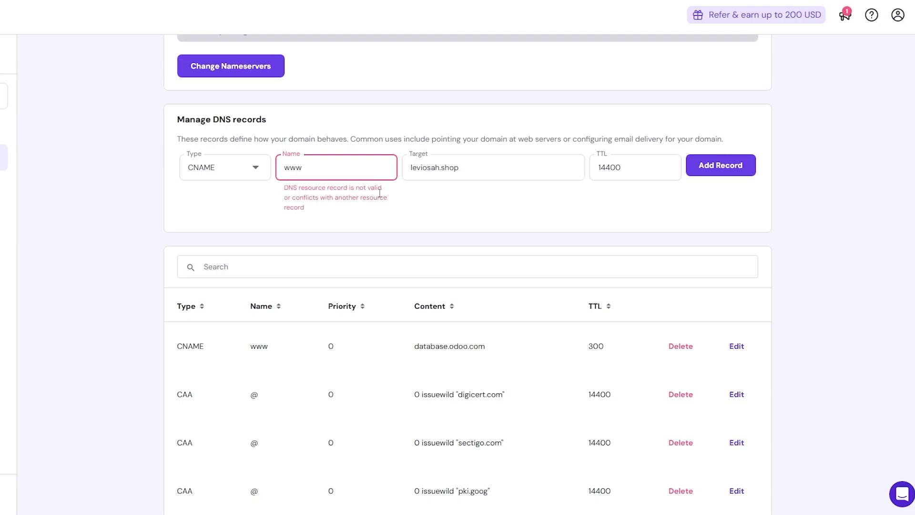
double_click(357, 171)
key("BackSpace")
triple_click(523, 169)
key("BackSpace")
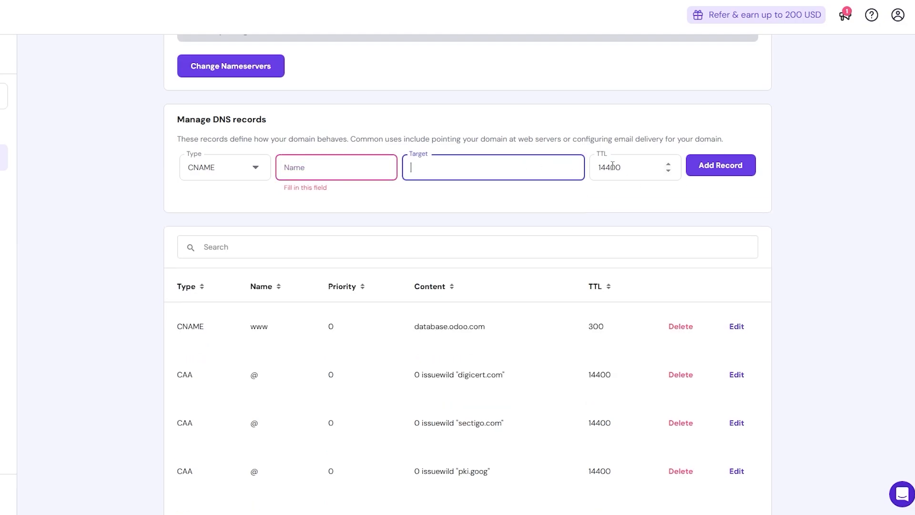
Step: Leave the new-record form empty and review the existing DNS records of leviosah.shop down to the reset section
left_click(612, 165)
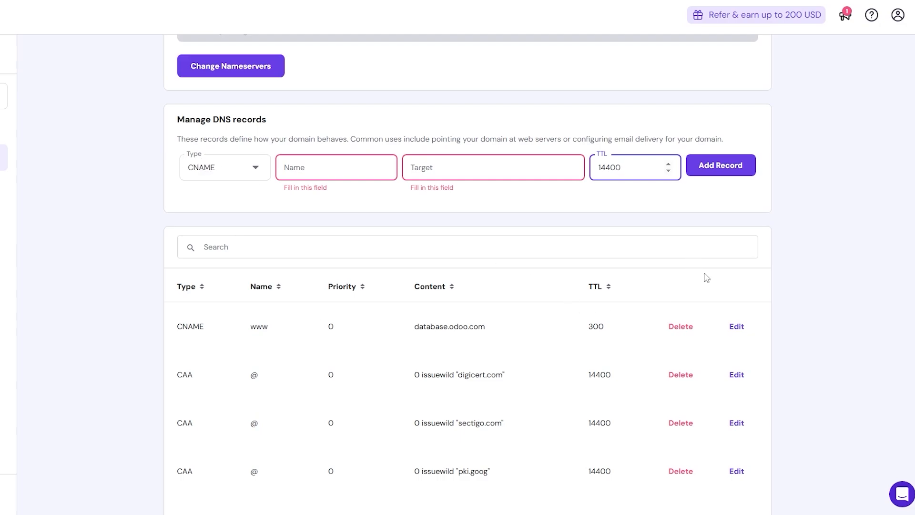
left_click(810, 223)
scroll(437, 343, "down", 13)
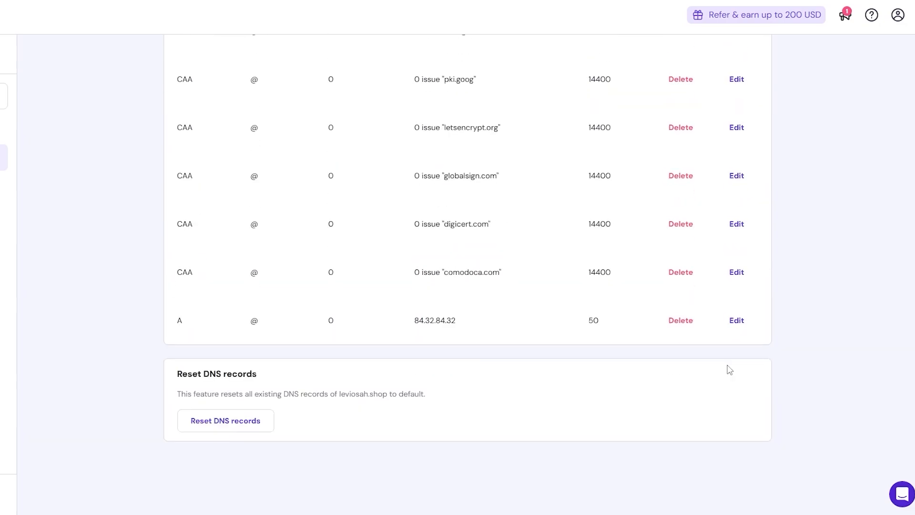
scroll(729, 370, "up", 15)
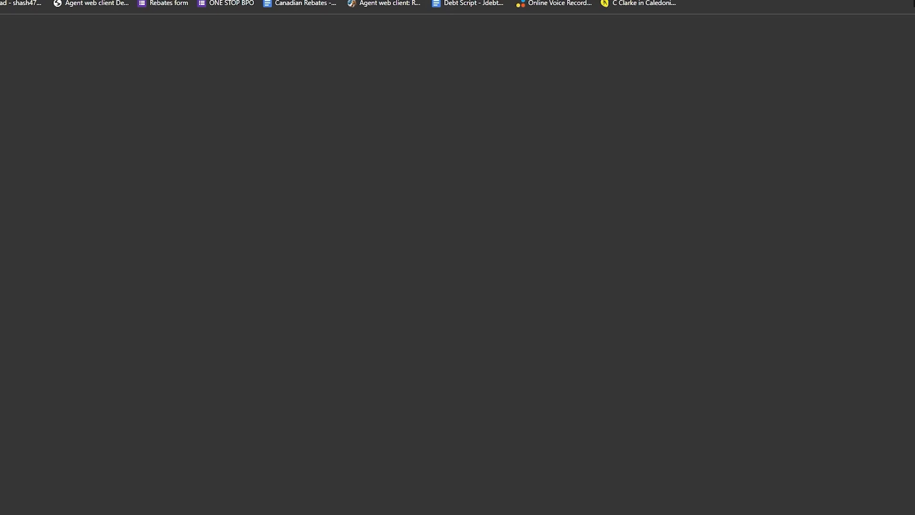
key("Return")
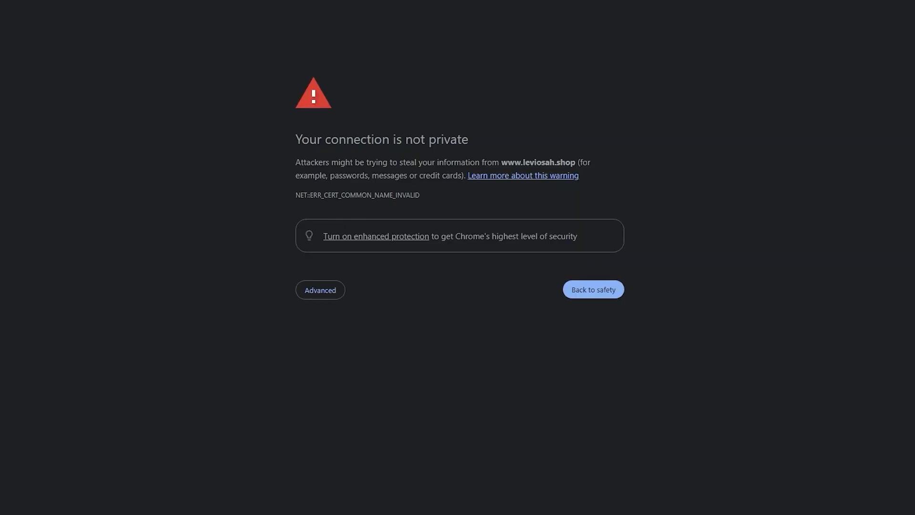
left_click(585, 292)
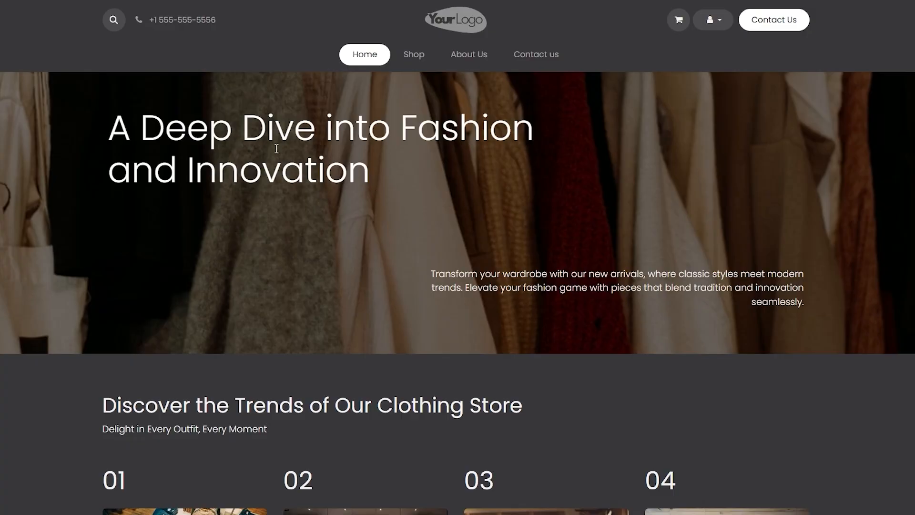
Step: Examine the published clothing store homepage at levisah.odoo.com, from the hero banner through the latest arrivals to the footer
scroll(591, 305, "down", 6)
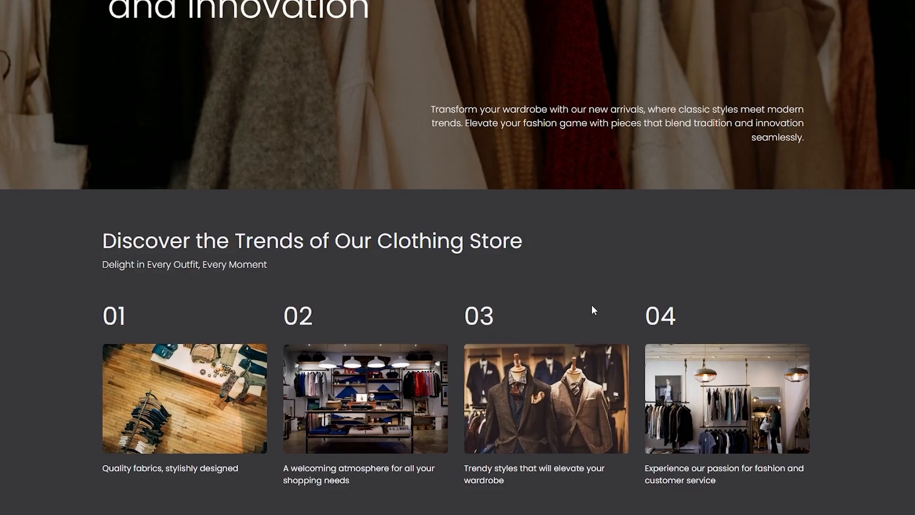
scroll(491, 299, "up", 6)
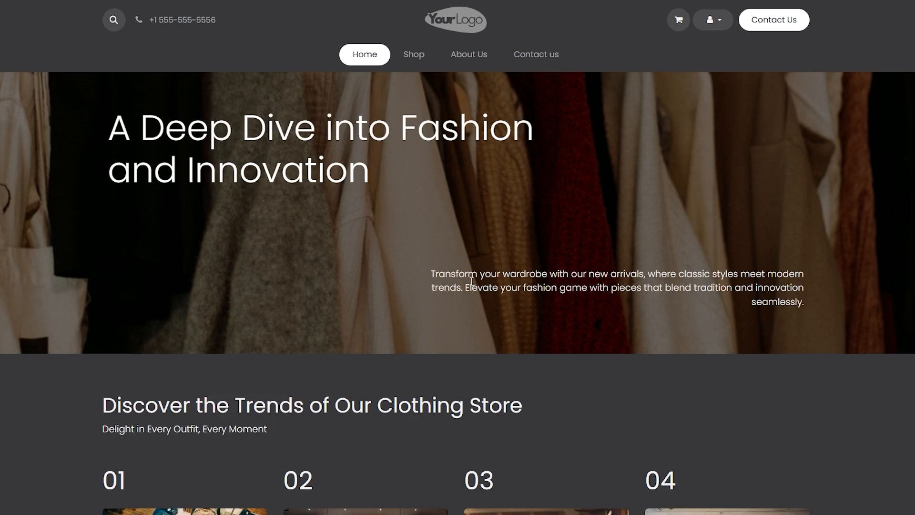
scroll(472, 281, "down", 15)
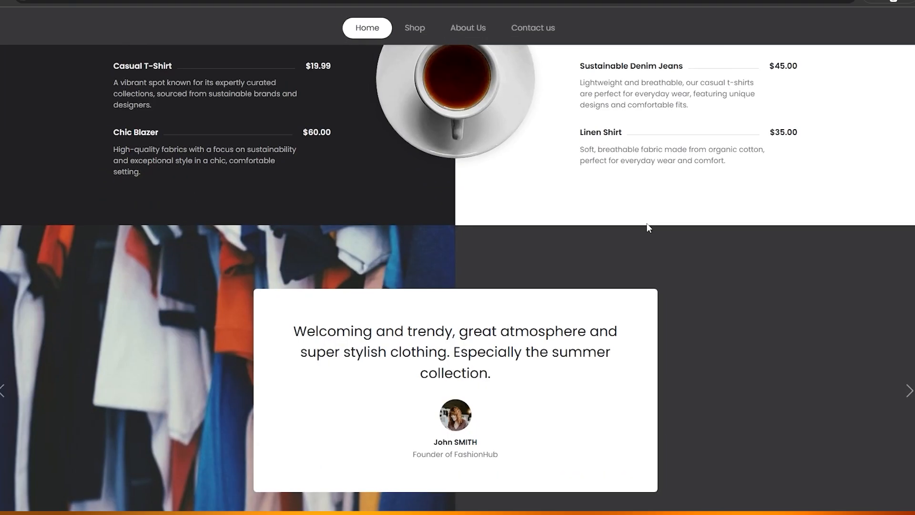
scroll(628, 242, "down", 5)
scroll(633, 258, "up", 15)
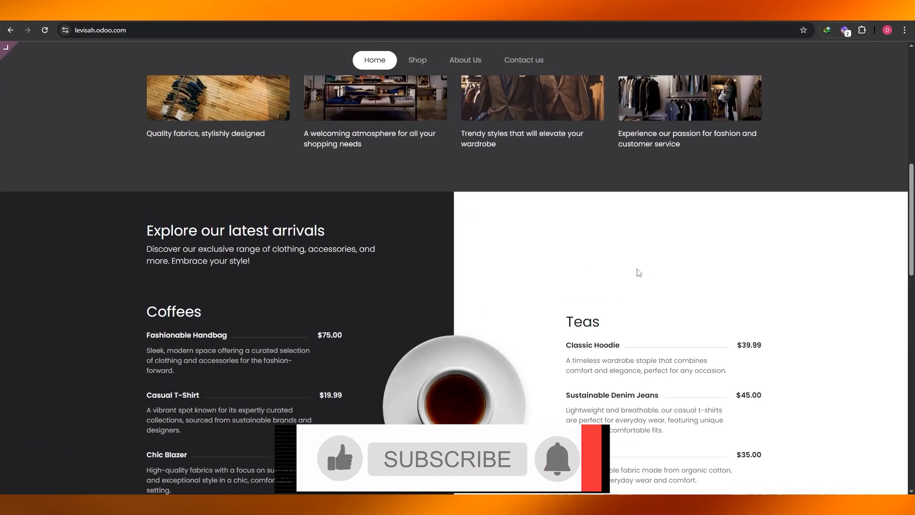
scroll(639, 273, "up", 3)
scroll(448, 190, "down", 12)
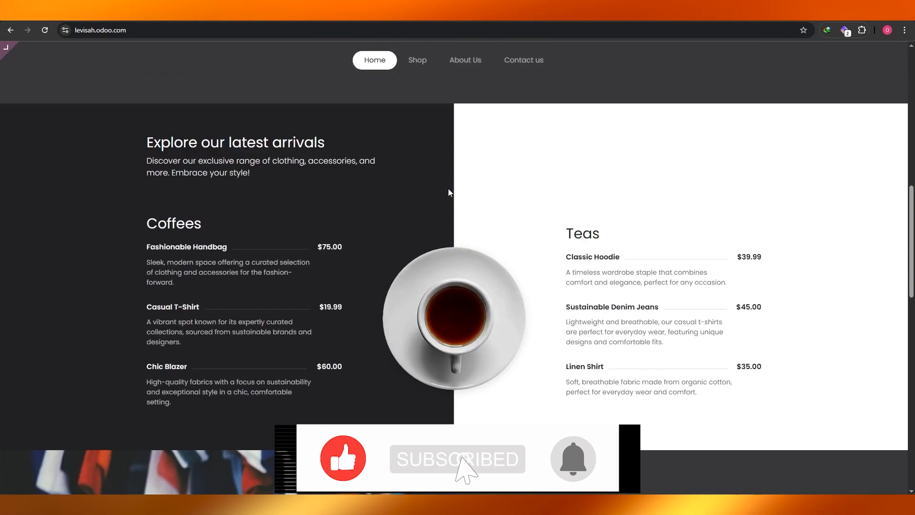
scroll(452, 201, "down", 6)
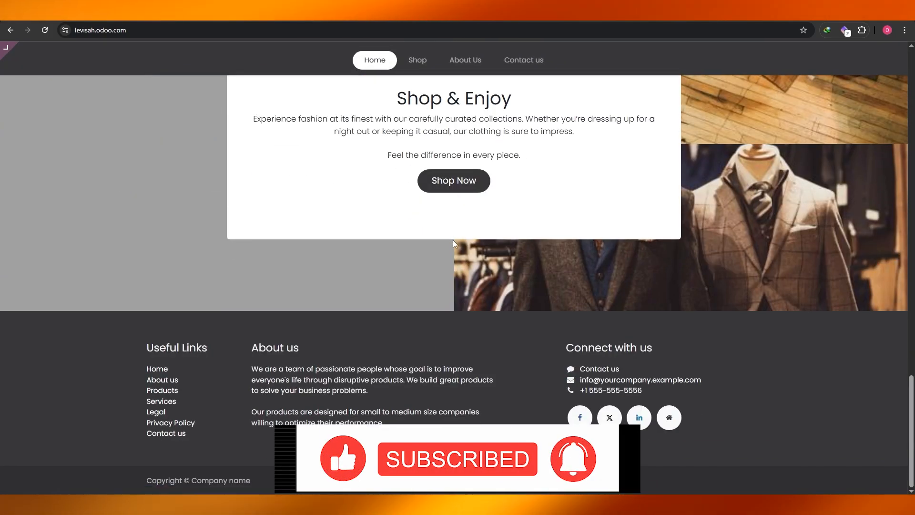